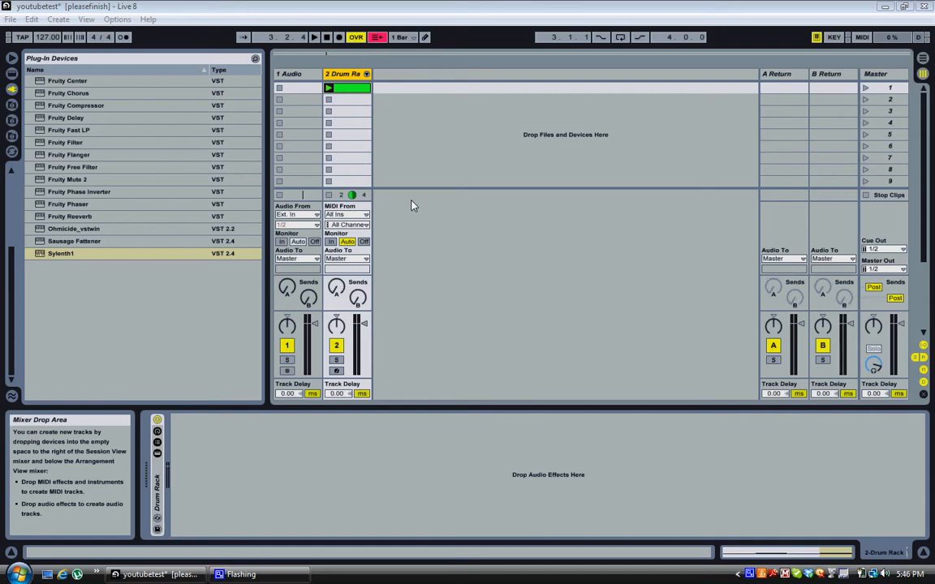
# Show the Drum Rack clip's kick-and-snare notes and play the beat through once.
pyautogui.click(354, 89)
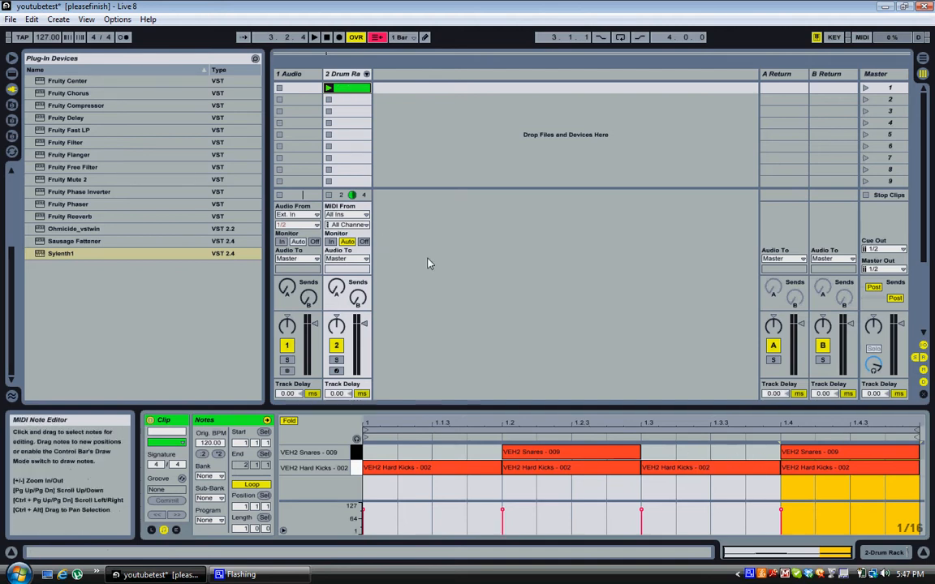
pyautogui.click(316, 38)
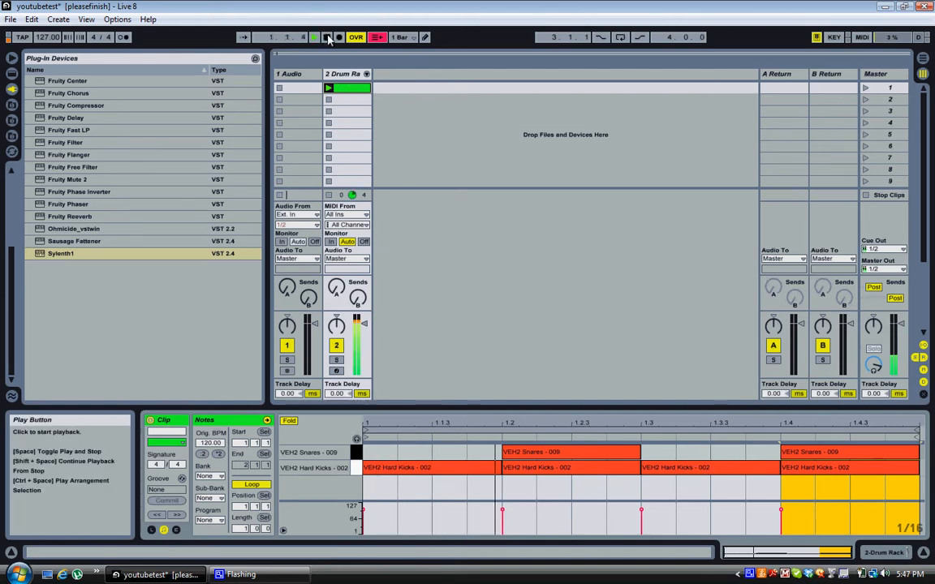
pyautogui.click(328, 38)
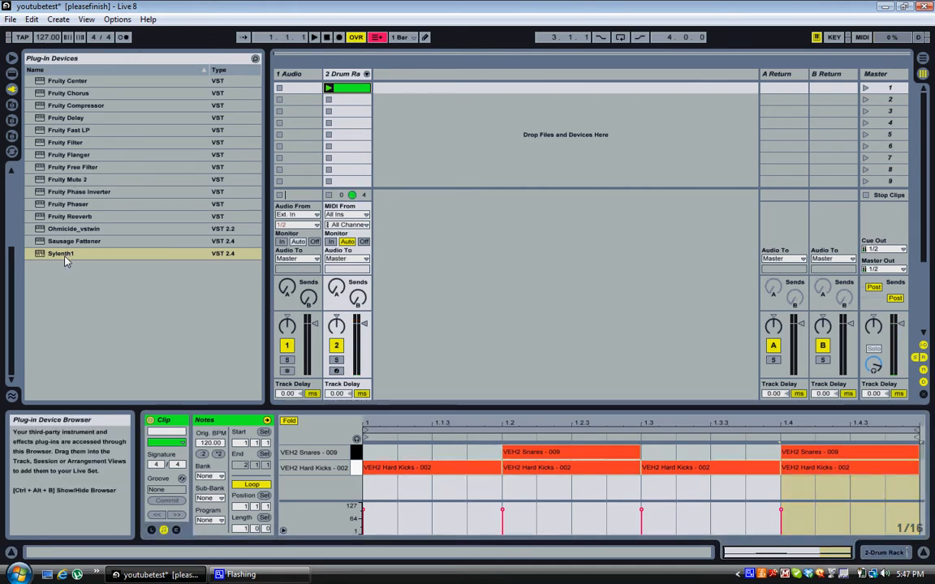
# Drop Sylenth1 onto a new MIDI track and reset it to the Init preset.
pyautogui.moveTo(67, 257); pyautogui.dragTo(397, 126)
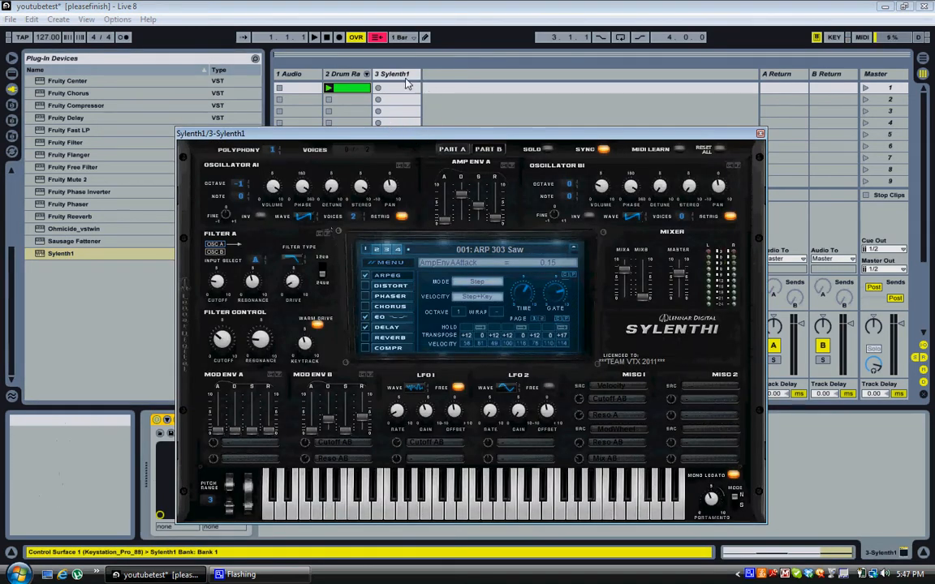
pyautogui.moveTo(445, 134); pyautogui.dragTo(449, 99)
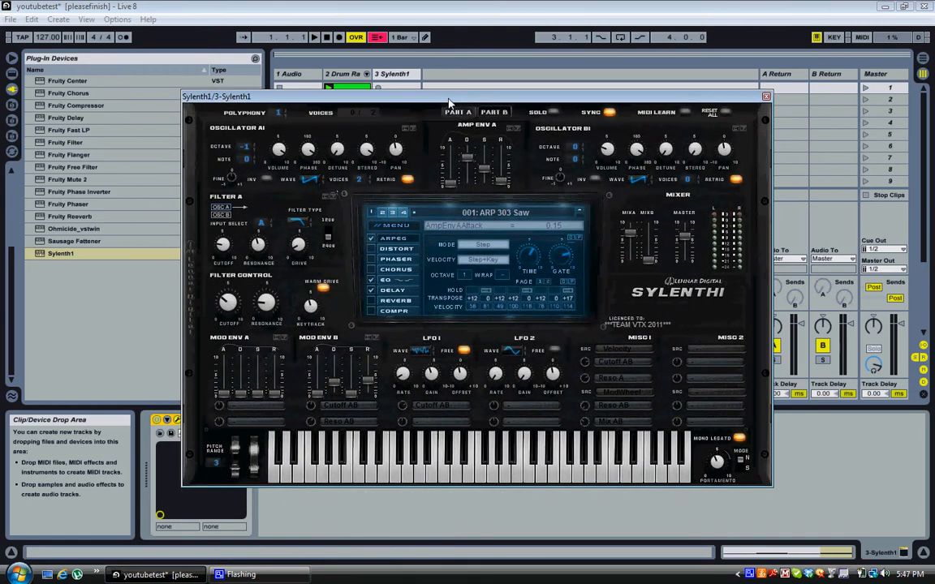
pyautogui.click(394, 225)
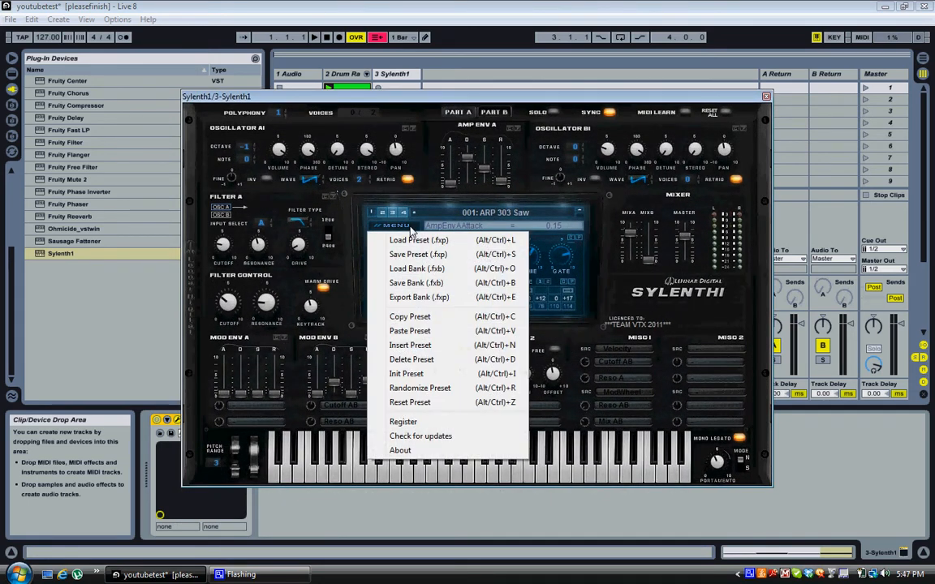
pyautogui.click(443, 373)
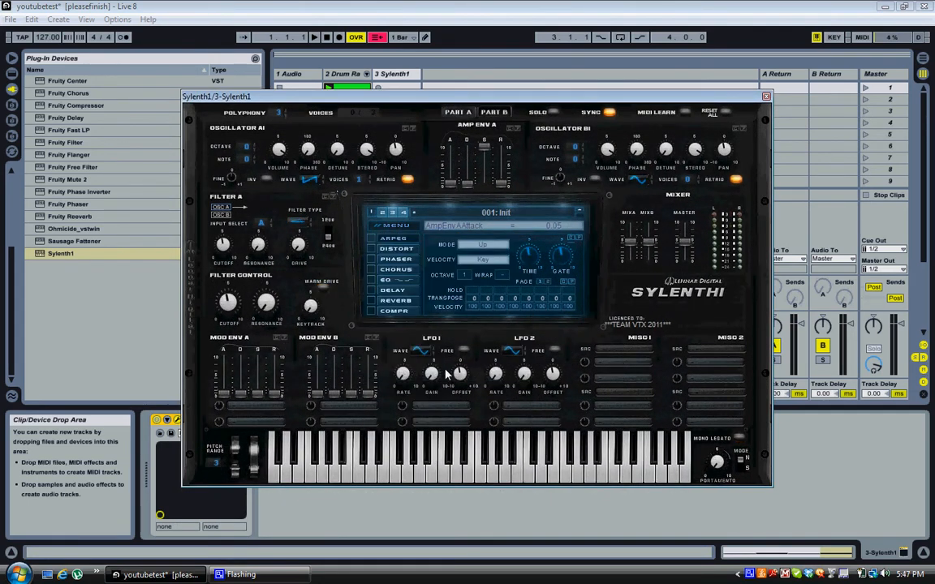
# Create an empty MIDI clip in the Sylenth1 track's first slot and close the synth window.
pyautogui.moveTo(430, 98); pyautogui.dragTo(423, 178)
pyautogui.click(410, 90)
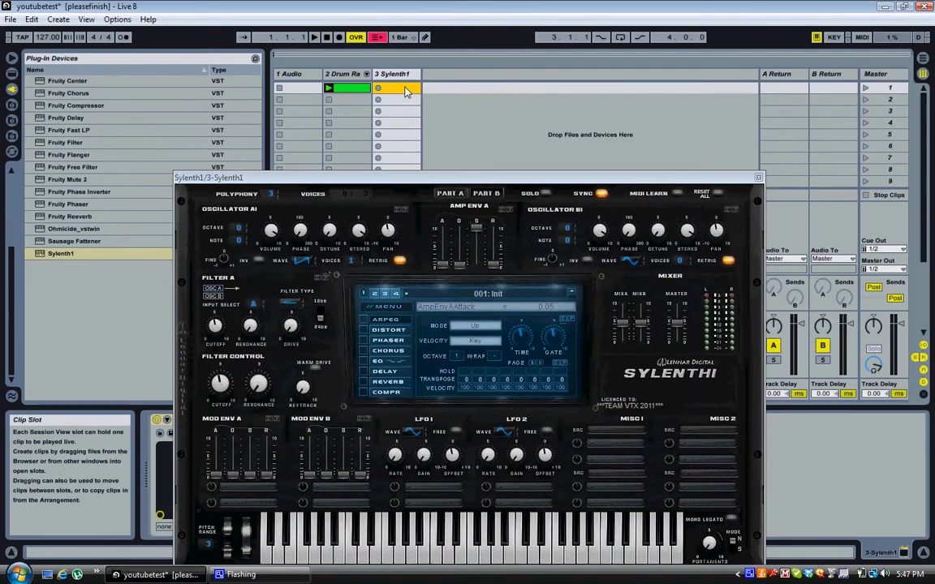
pyautogui.doubleClick(408, 90)
pyautogui.moveTo(528, 178); pyautogui.dragTo(507, 156)
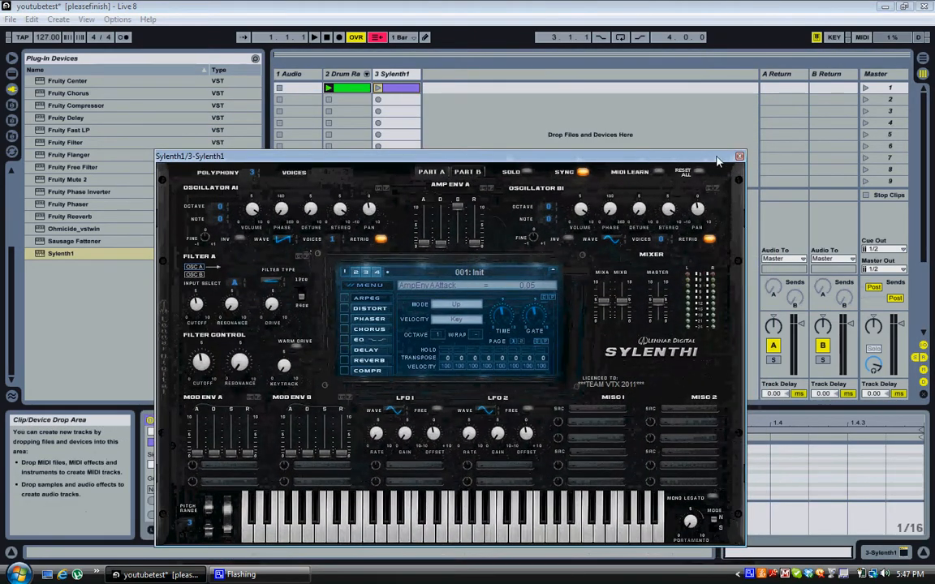
pyautogui.click(739, 157)
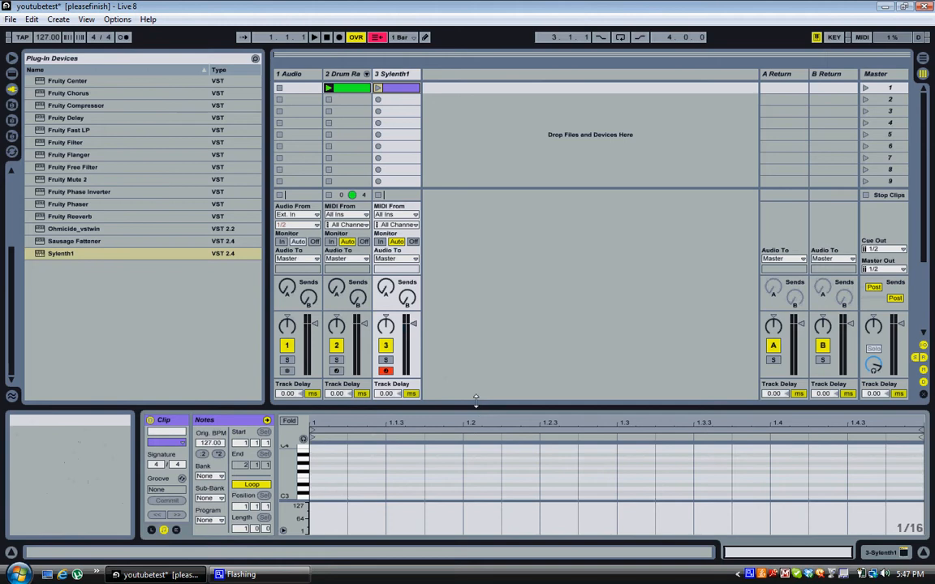
# Draw a D#2 note lasting to 1.3, then an F2 note extending to about 1.3.4.
pyautogui.moveTo(476, 401); pyautogui.dragTo(454, 233)
pyautogui.doubleClick(315, 362)
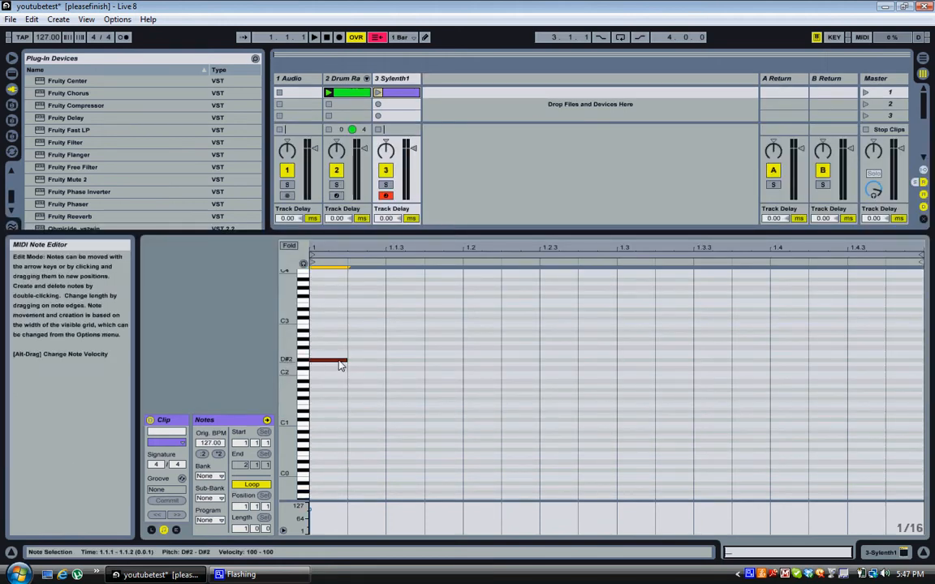
pyautogui.moveTo(346, 358); pyautogui.dragTo(613, 360)
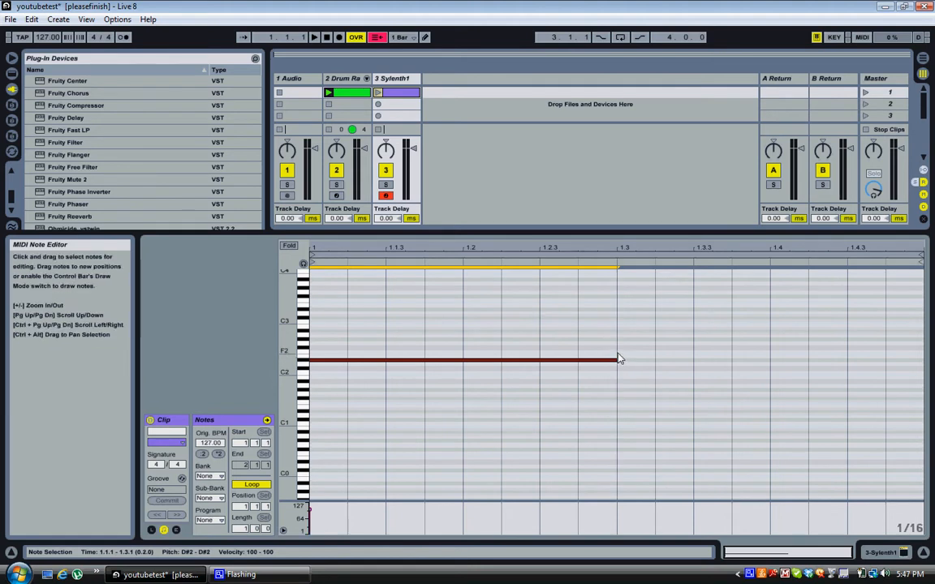
pyautogui.doubleClick(621, 352)
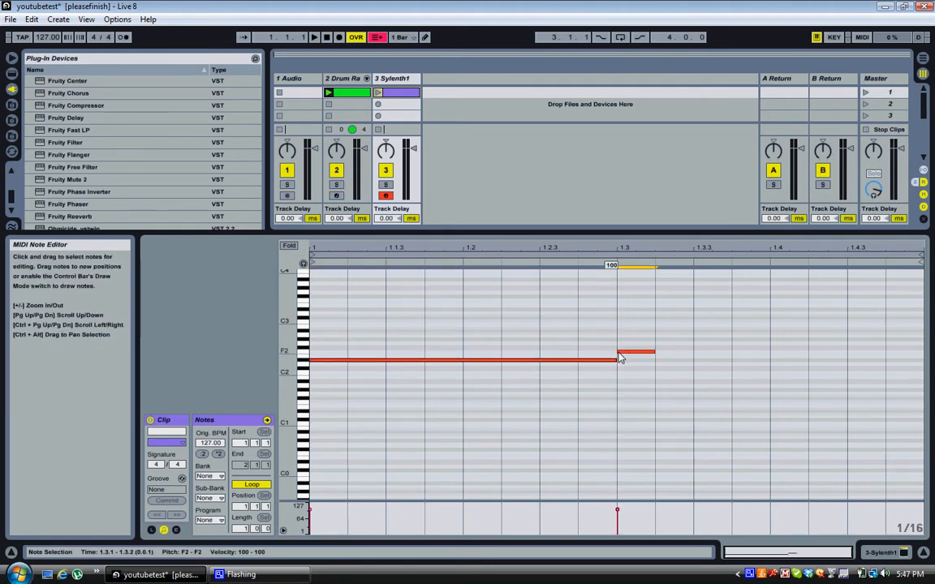
pyautogui.moveTo(653, 354); pyautogui.dragTo(759, 355)
pyautogui.click(705, 353)
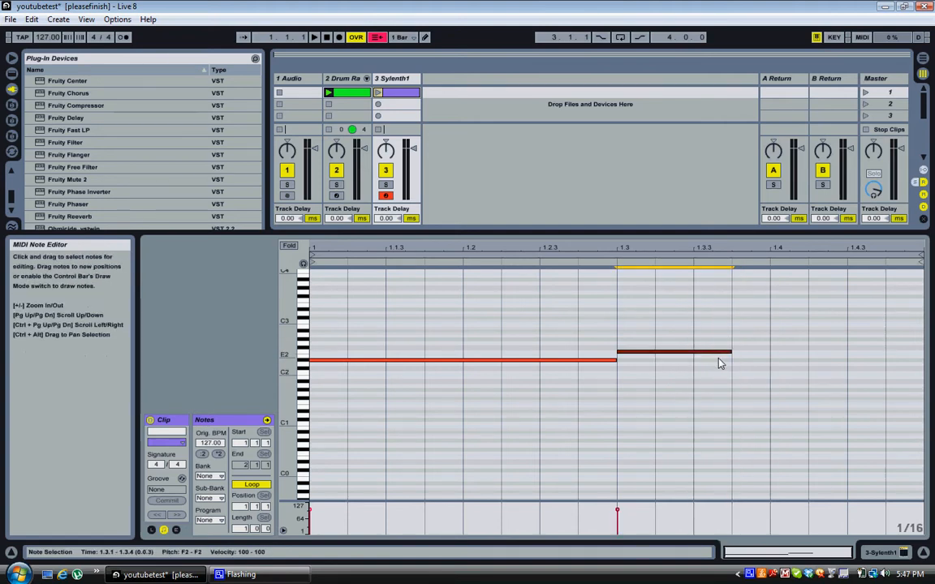
# Add a lower note held to the clip's end, launch the clip, and shift that note a semitone.
pyautogui.doubleClick(737, 374)
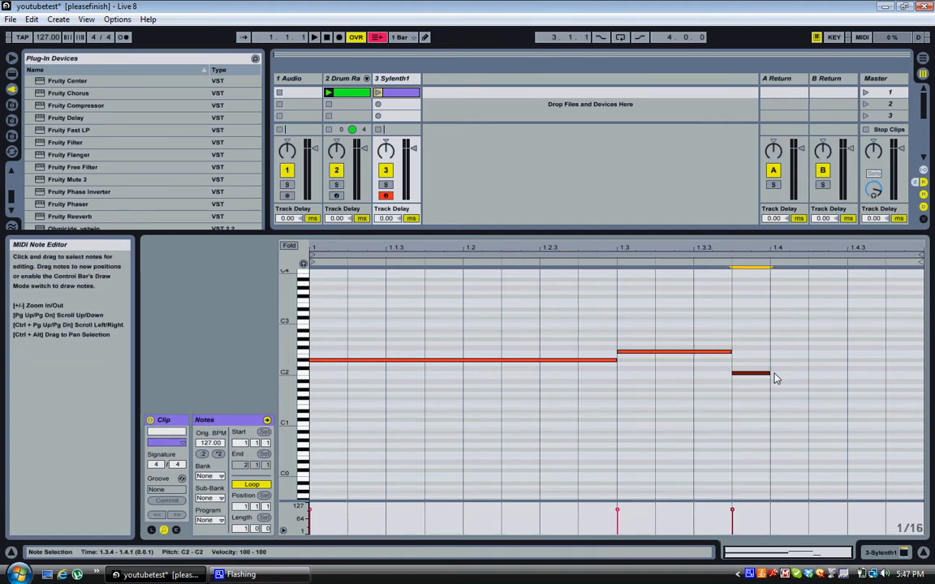
pyautogui.moveTo(770, 375); pyautogui.dragTo(912, 383)
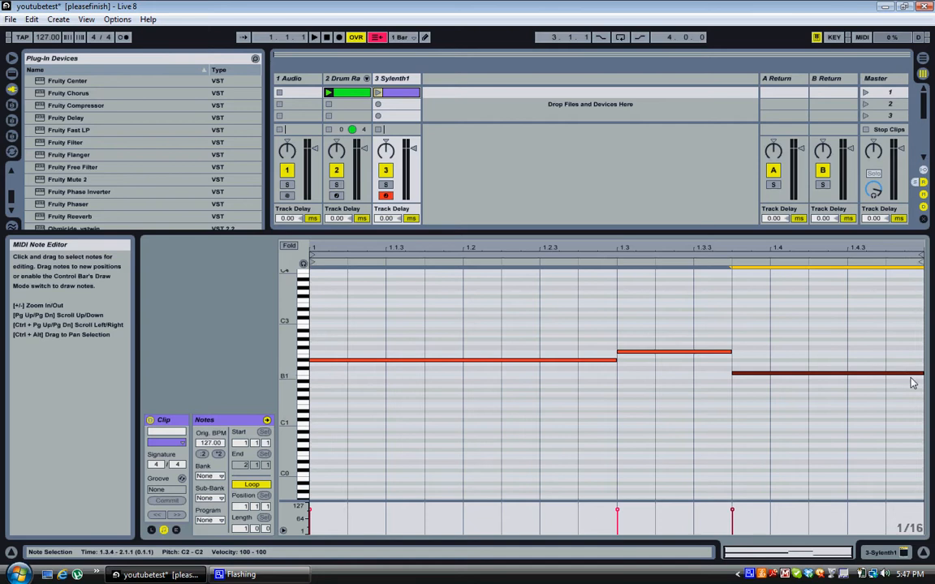
pyautogui.click(377, 93)
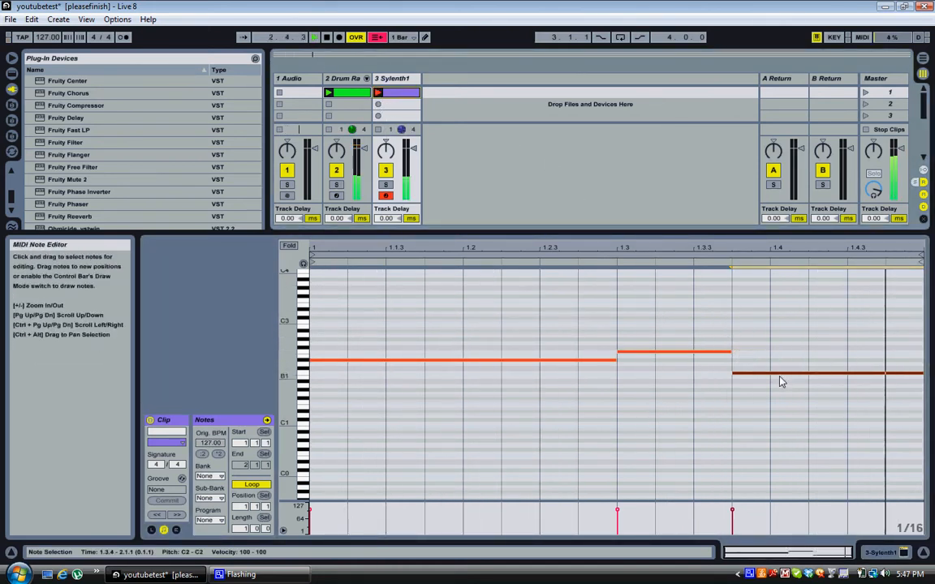
pyautogui.moveTo(782, 374); pyautogui.dragTo(782, 390)
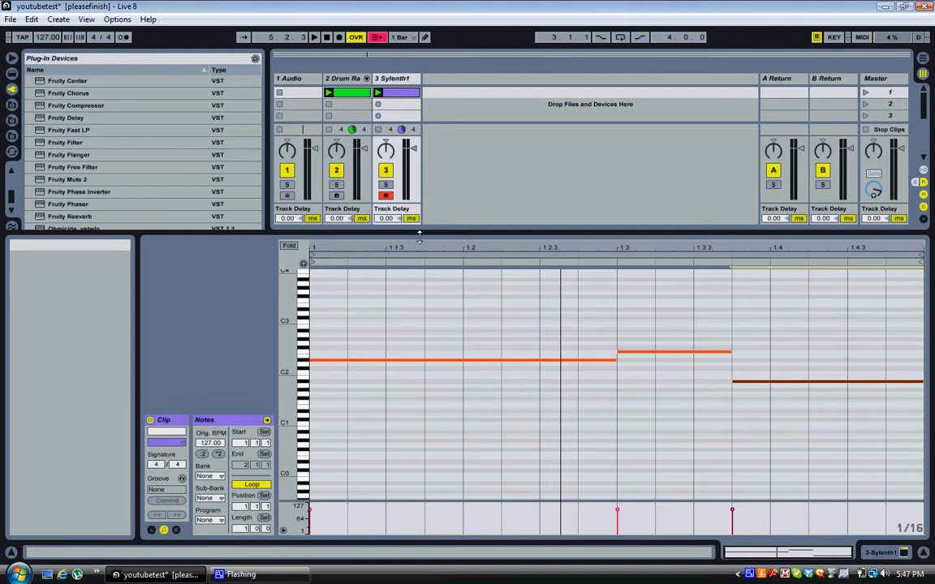
pyautogui.moveTo(418, 233); pyautogui.dragTo(416, 350)
# From Live Devices > Audio Effects, place Compressor directly after Sylenth1 in the device chain.
pyautogui.click(395, 74)
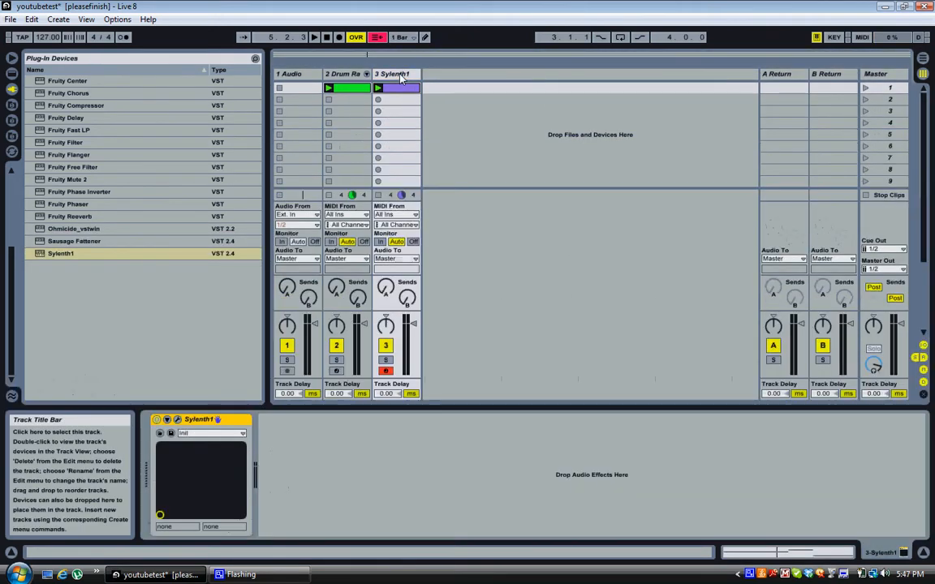
pyautogui.click(68, 107)
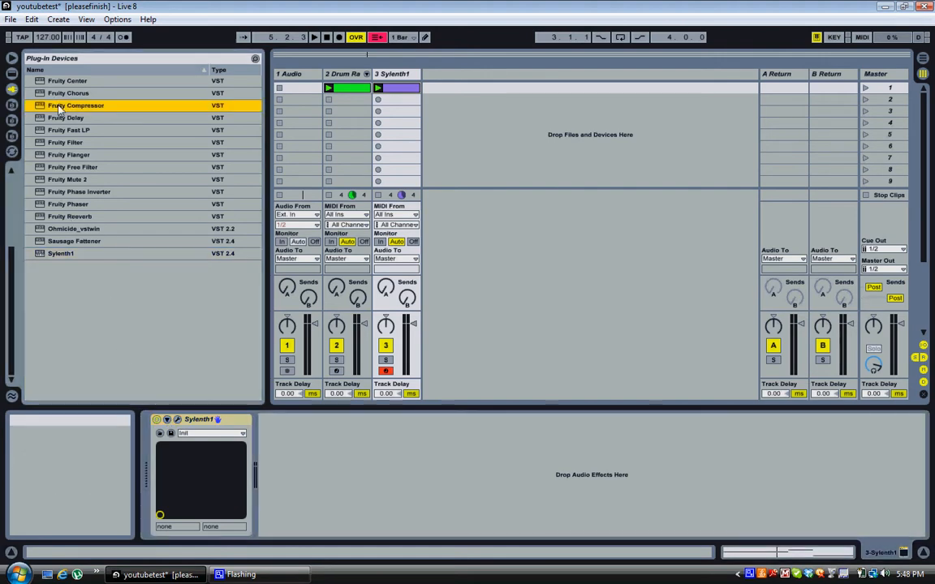
pyautogui.click(12, 73)
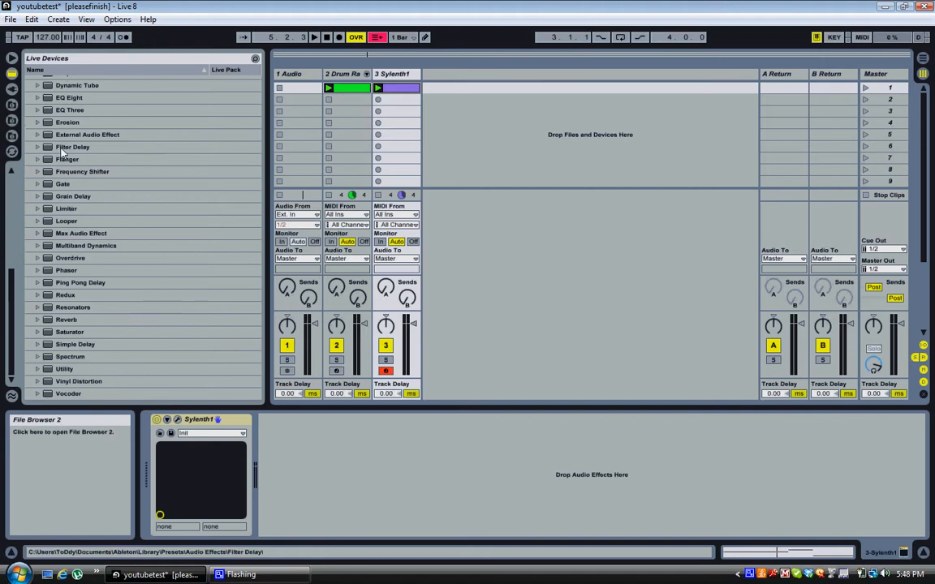
pyautogui.scroll(7, 63, 151)
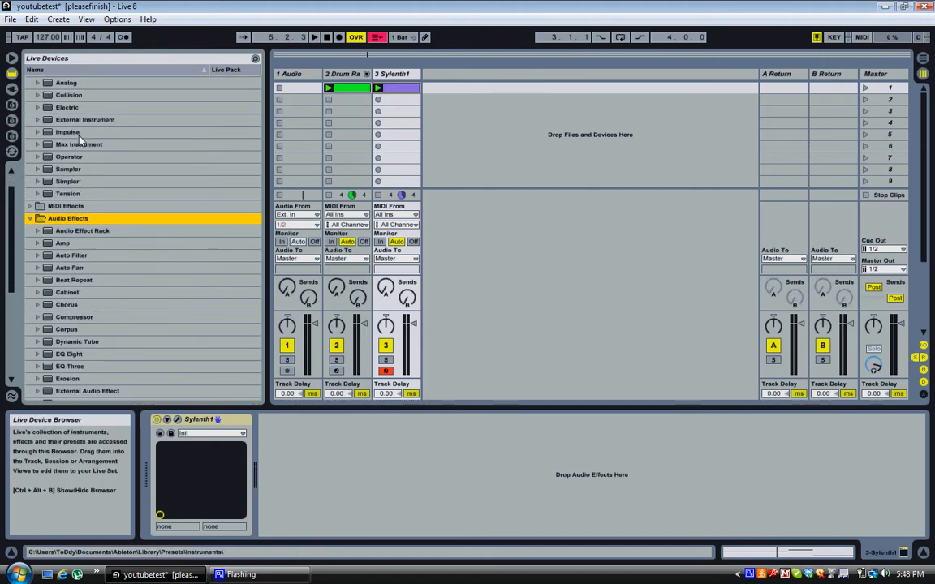
pyautogui.scroll(-1, 85, 211)
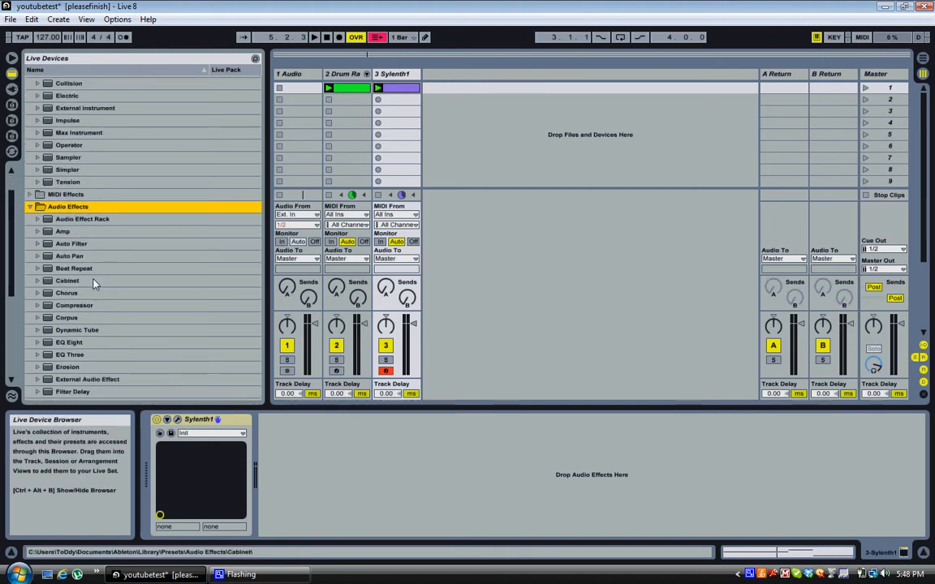
pyautogui.click(81, 306)
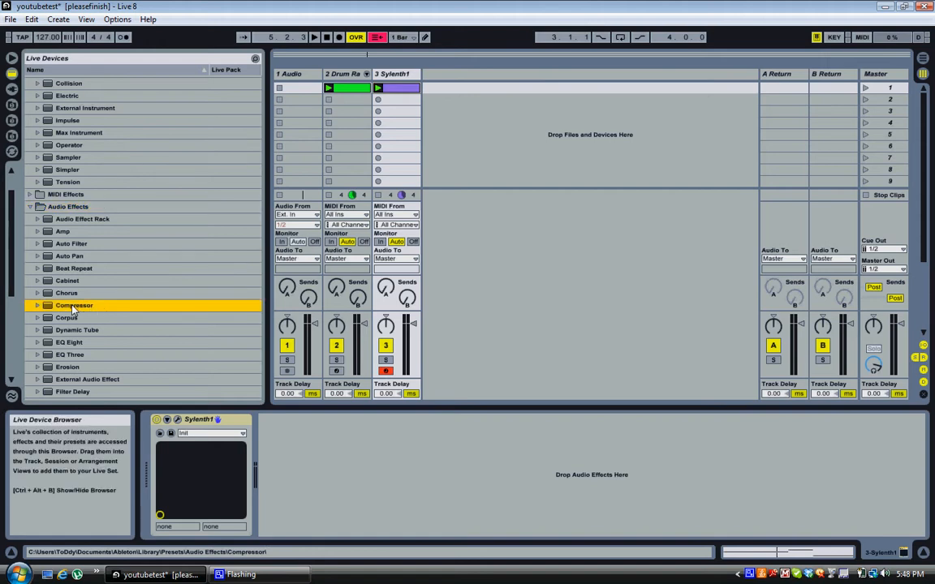
pyautogui.moveTo(71, 308); pyautogui.dragTo(342, 448)
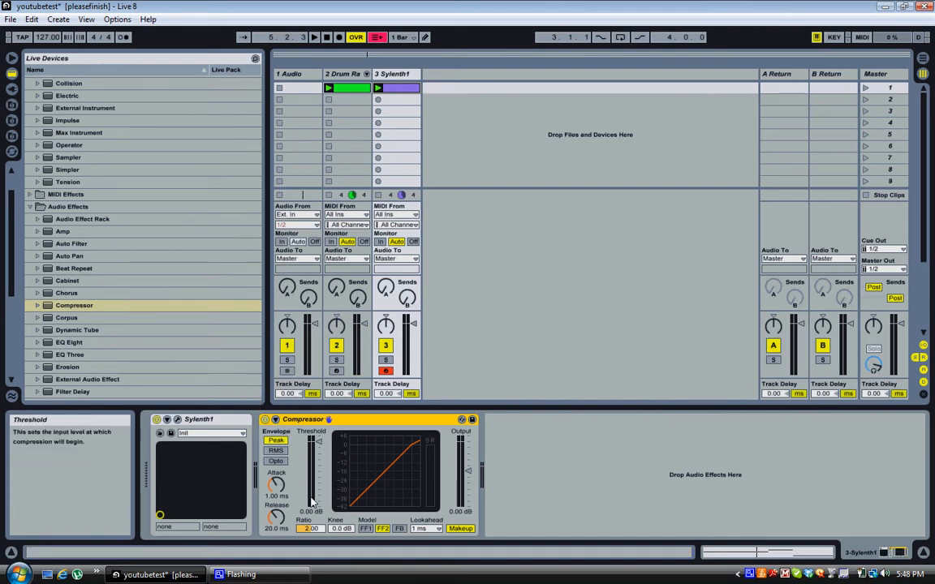
# Sidechain the Compressor from 2-Drum Rack, ratio 2.51, threshold lowered to about -28 dB.
pyautogui.click(167, 420)
pyautogui.click(168, 420)
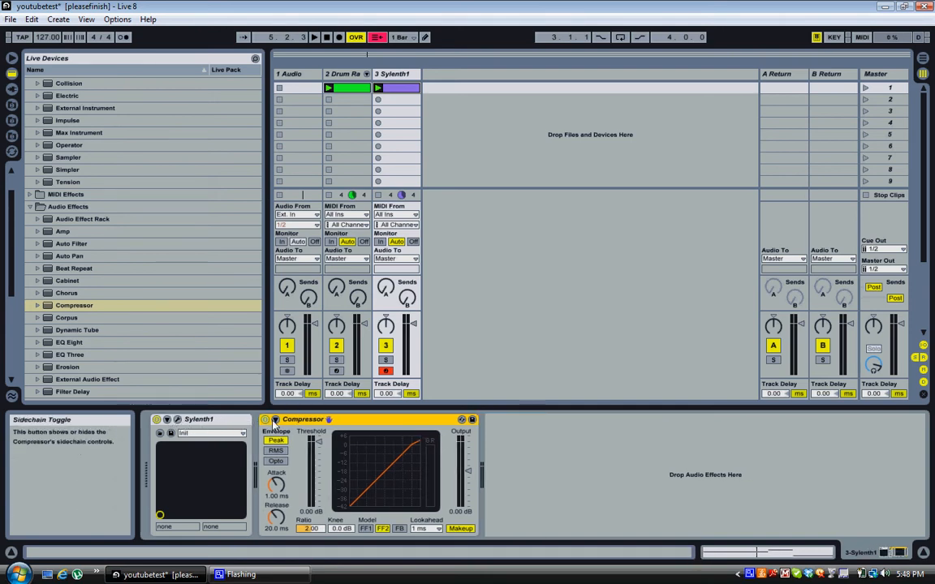
pyautogui.click(275, 420)
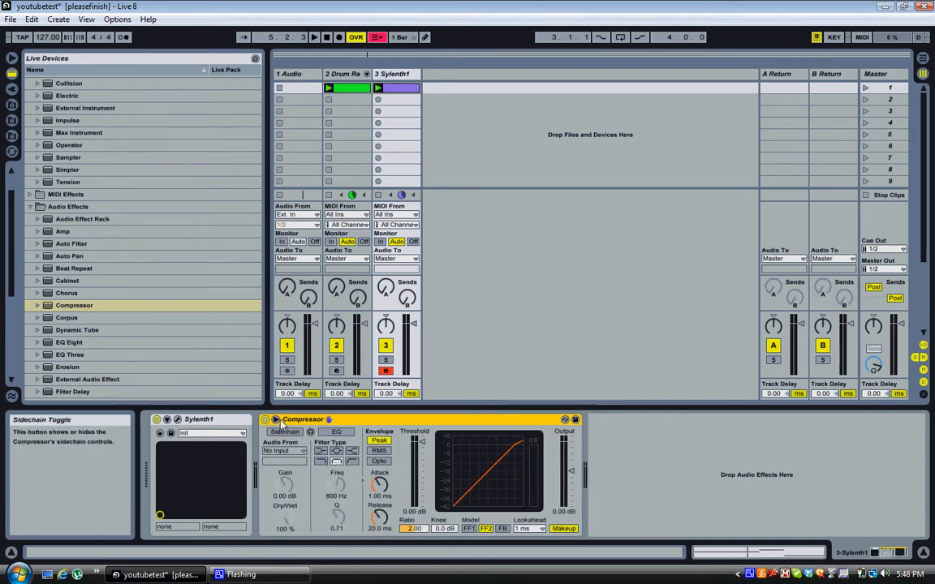
pyautogui.click(287, 432)
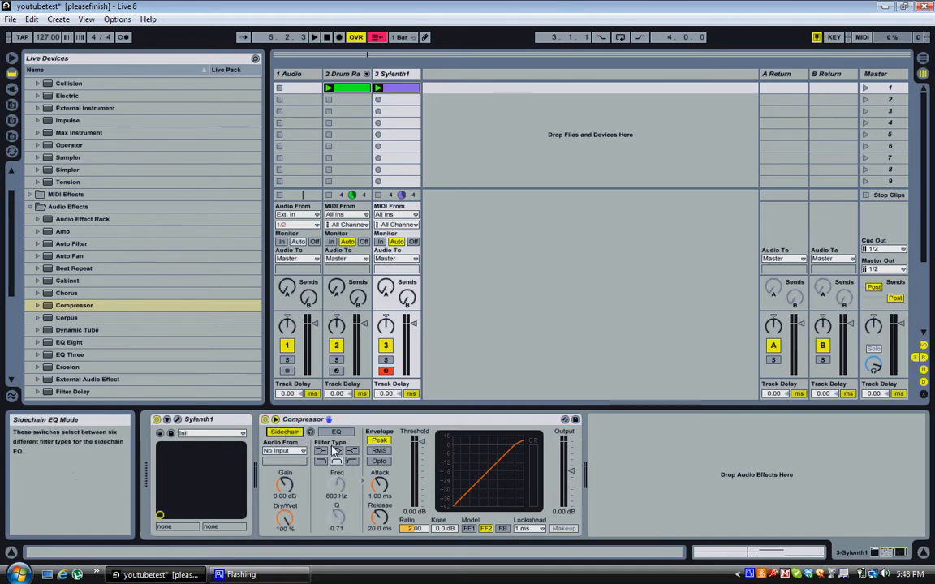
pyautogui.click(302, 452)
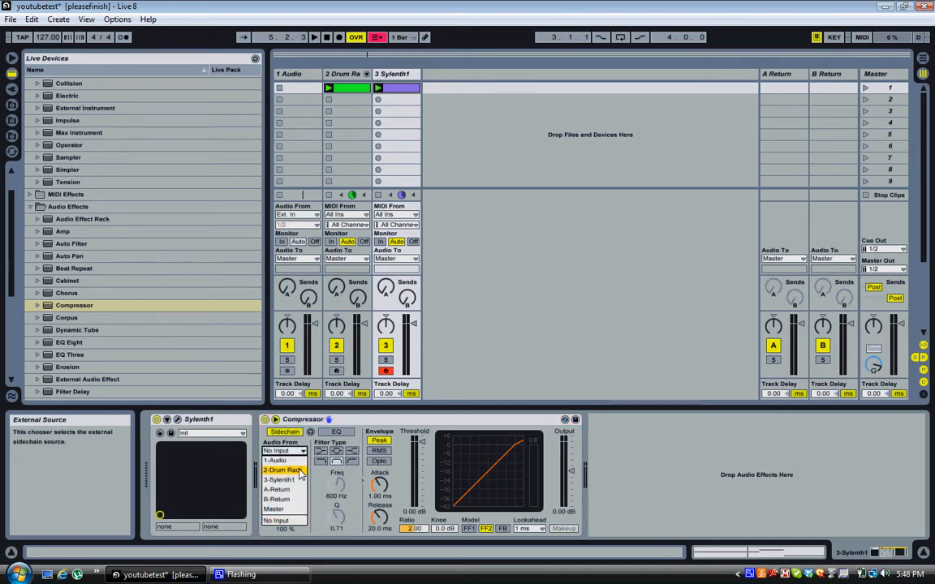
pyautogui.click(281, 470)
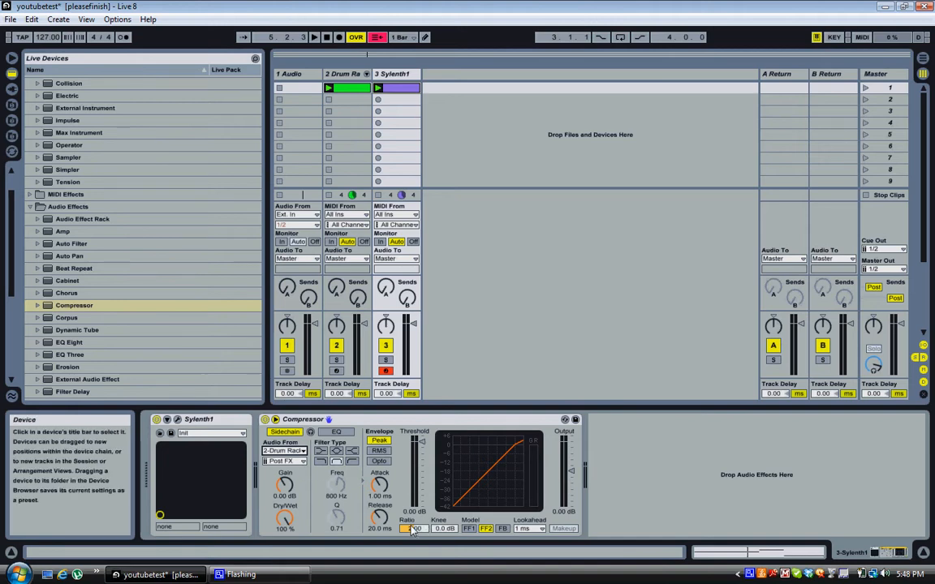
pyautogui.moveTo(415, 529); pyautogui.dragTo(415, 529)
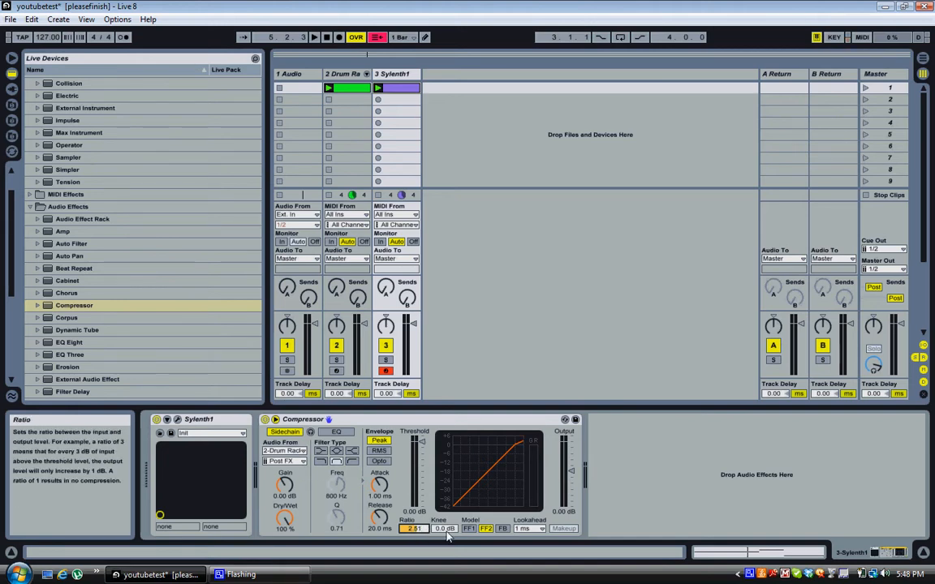
pyautogui.moveTo(418, 439); pyautogui.dragTo(420, 469)
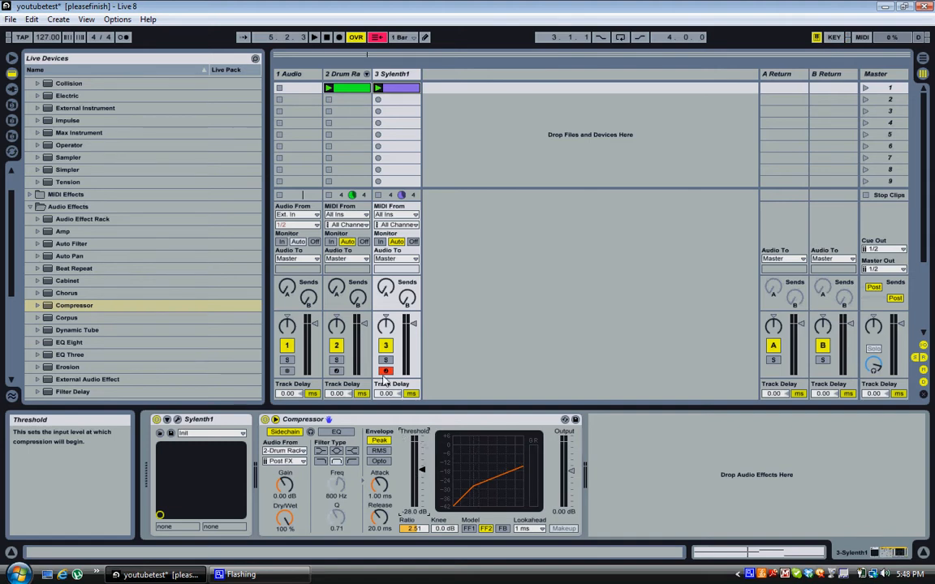
pyautogui.click(314, 37)
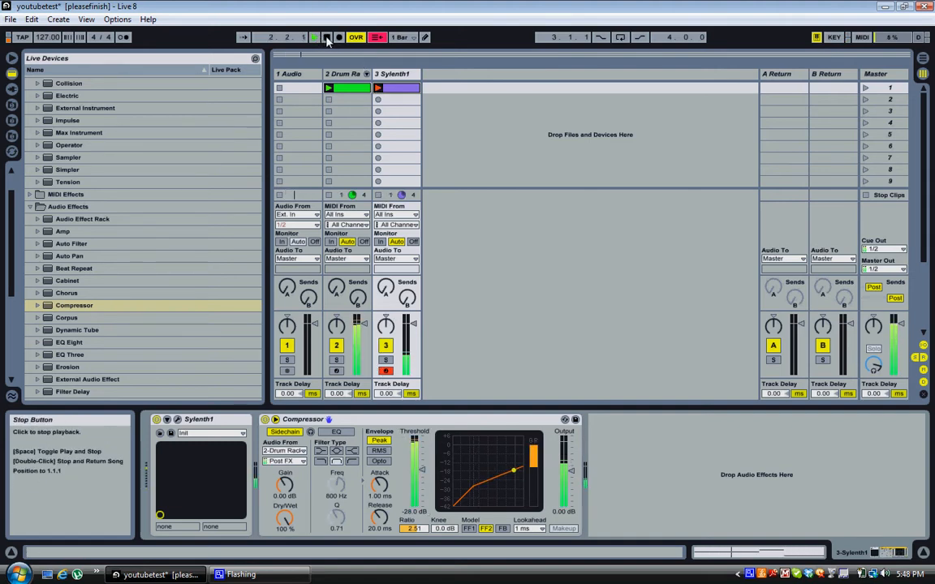
pyautogui.click(336, 345)
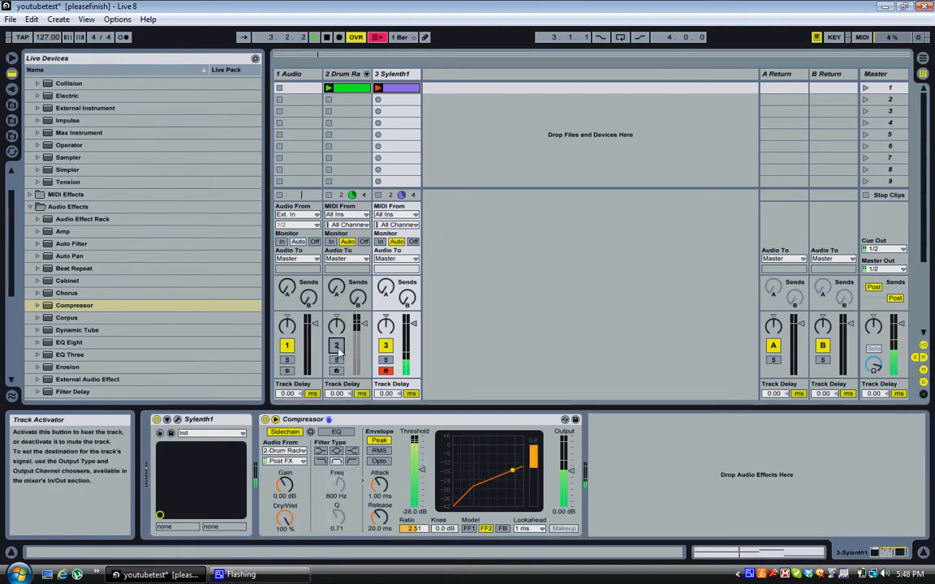
pyautogui.click(336, 346)
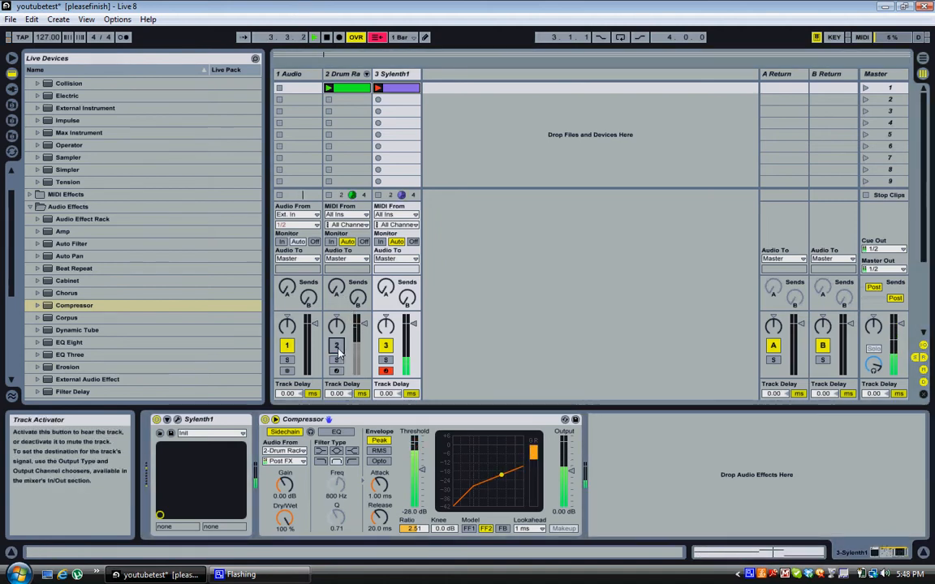
pyautogui.click(327, 38)
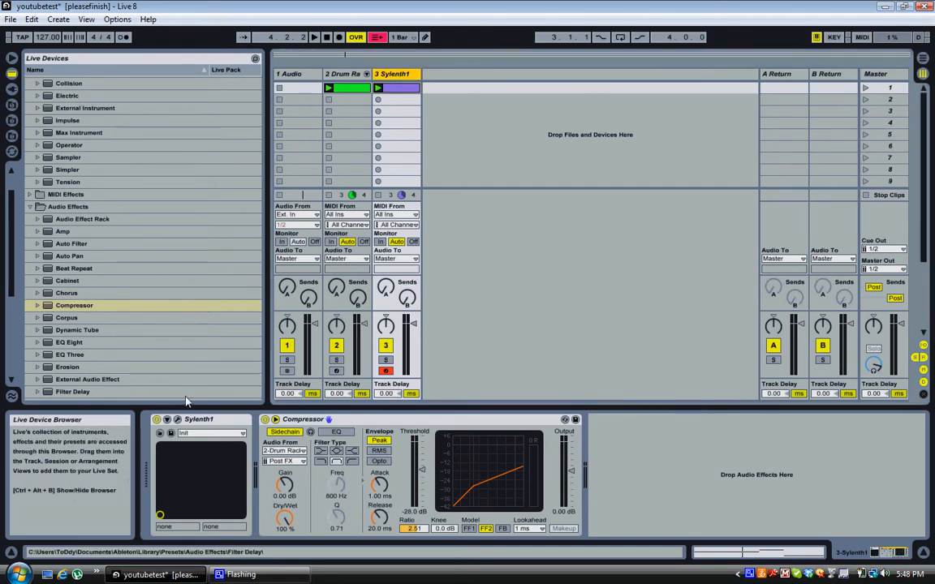
# Set Sylenth1 oscillator A1 to the TriSaw wave with 2 voices at octave -2.
pyautogui.click(178, 419)
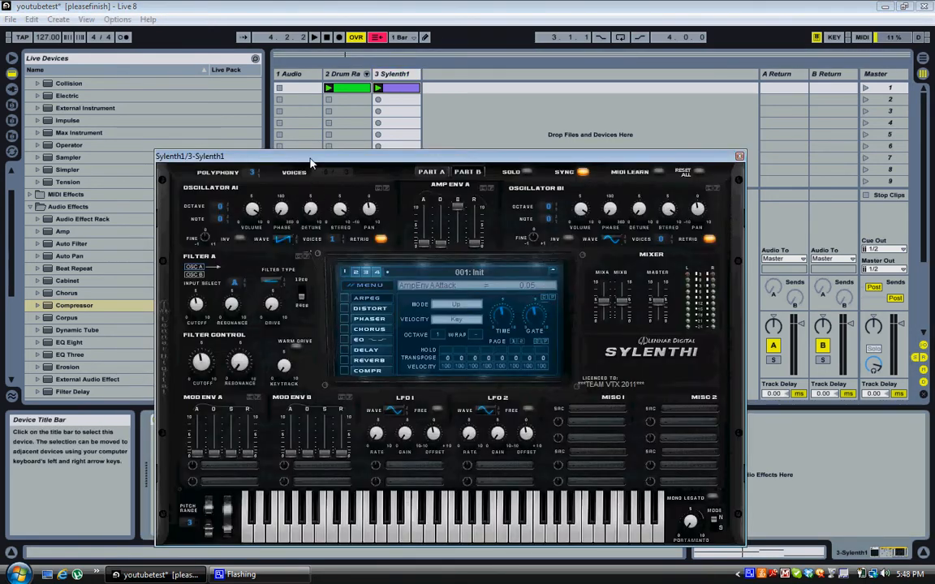
pyautogui.moveTo(309, 162); pyautogui.dragTo(310, 121)
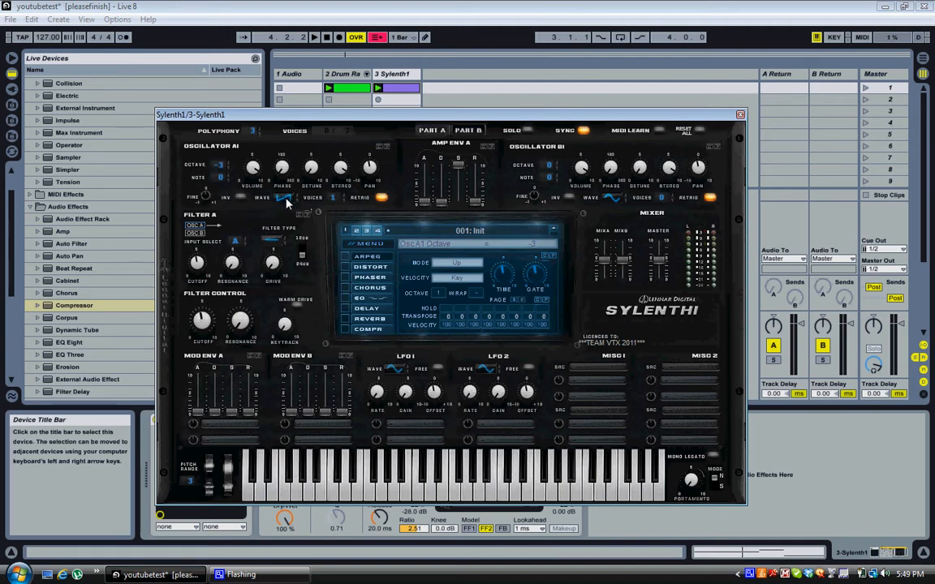
pyautogui.moveTo(287, 199); pyautogui.dragTo(285, 142)
pyautogui.moveTo(331, 198); pyautogui.dragTo(335, 191)
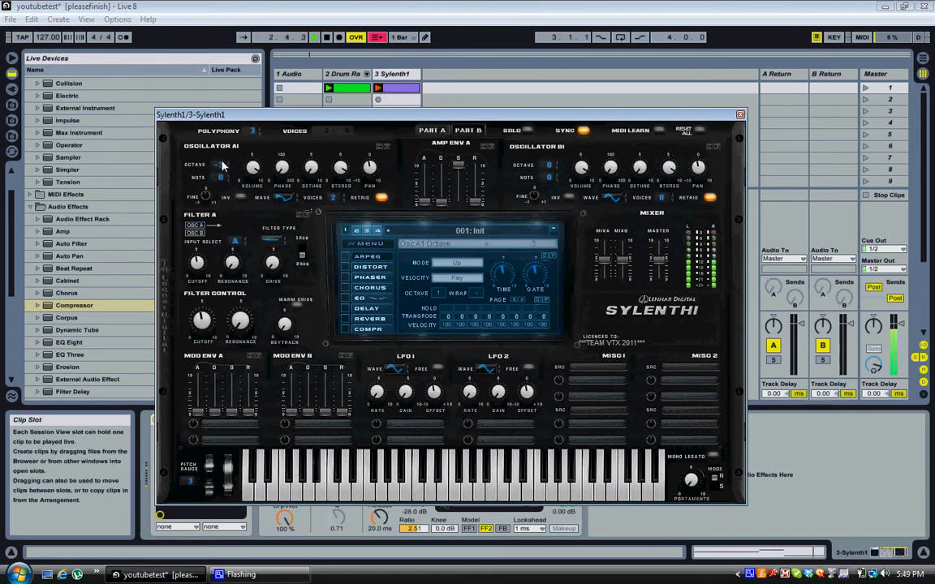
pyautogui.moveTo(222, 163); pyautogui.dragTo(224, 156)
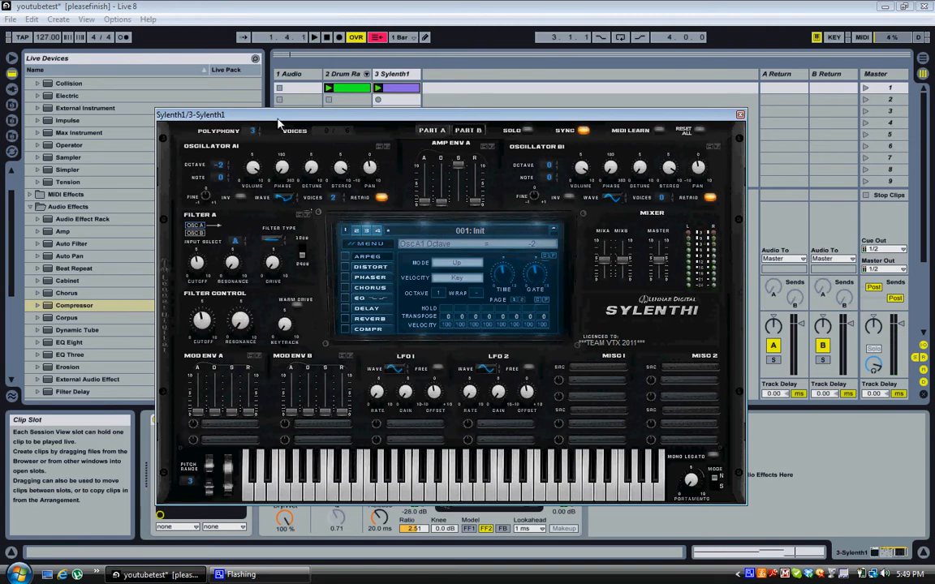
# Give oscillator B1 a saw wave, lower volume, octave +2 and 0 voices.
pyautogui.click(553, 160)
pyautogui.click(616, 198)
pyautogui.click(664, 198)
pyautogui.moveTo(583, 173); pyautogui.dragTo(591, 239)
pyautogui.click(663, 198)
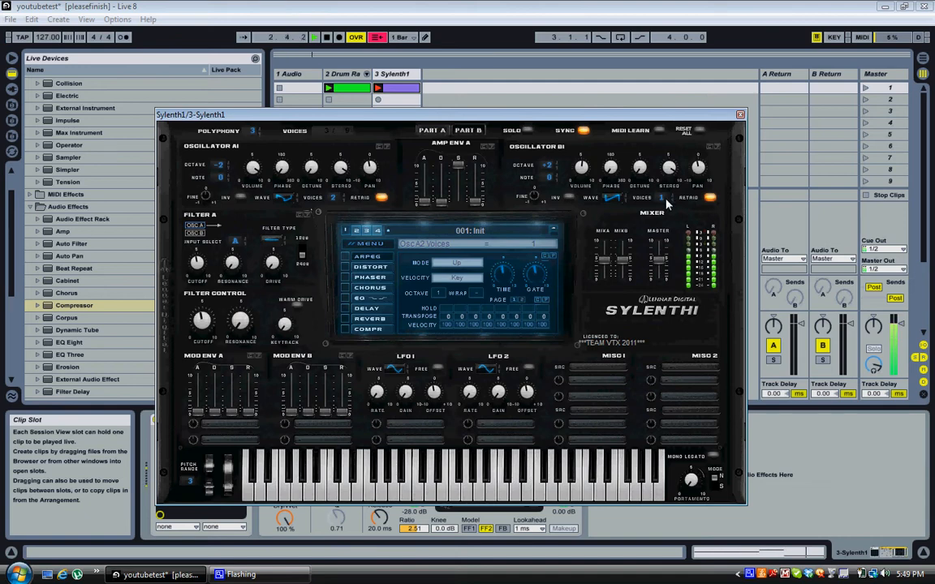
pyautogui.click(549, 165)
pyautogui.click(556, 167)
pyautogui.click(662, 199)
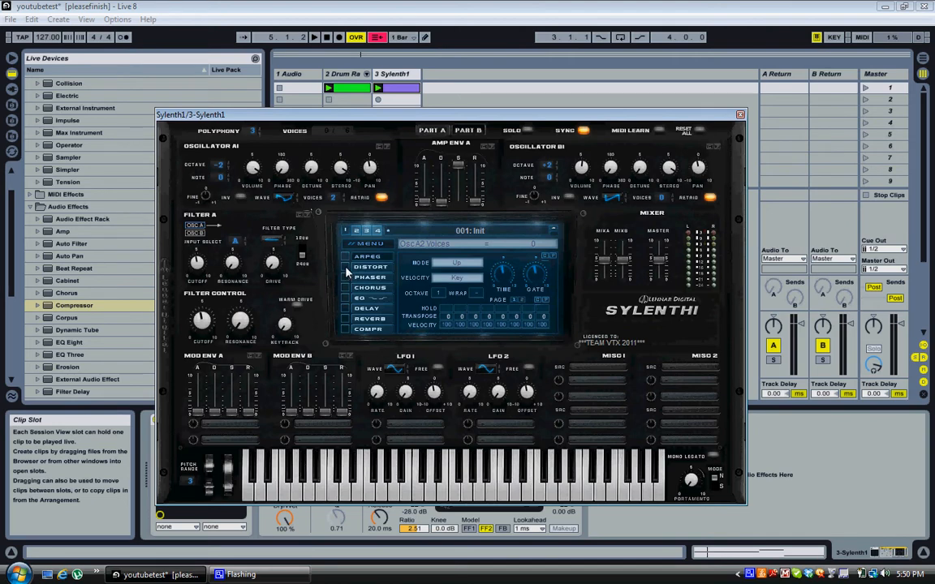
# Enable Sylenth1's OverDrive distortion with amount about 7.48 and dry/wet at 100%.
pyautogui.click(370, 269)
pyautogui.moveTo(461, 298); pyautogui.dragTo(462, 301)
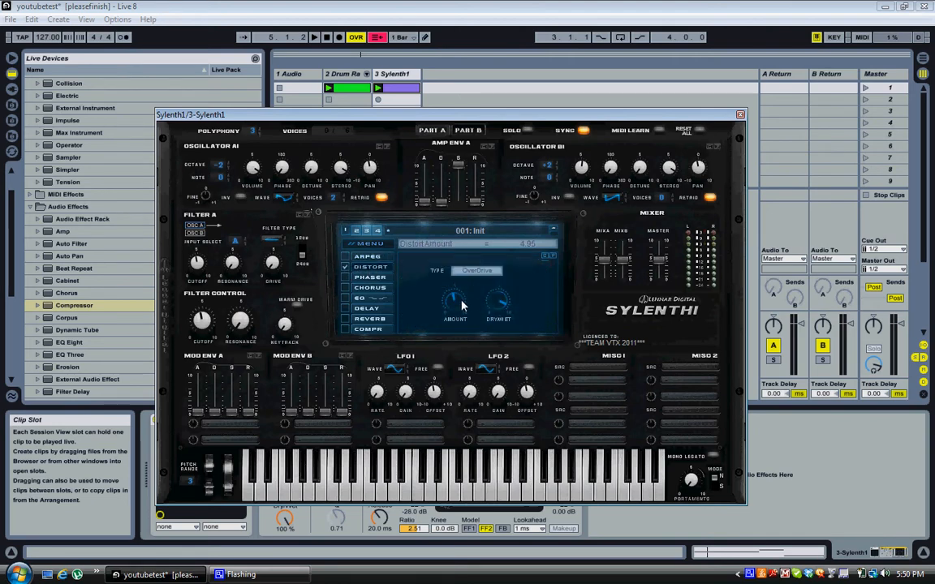
pyautogui.moveTo(462, 305); pyautogui.dragTo(447, 265)
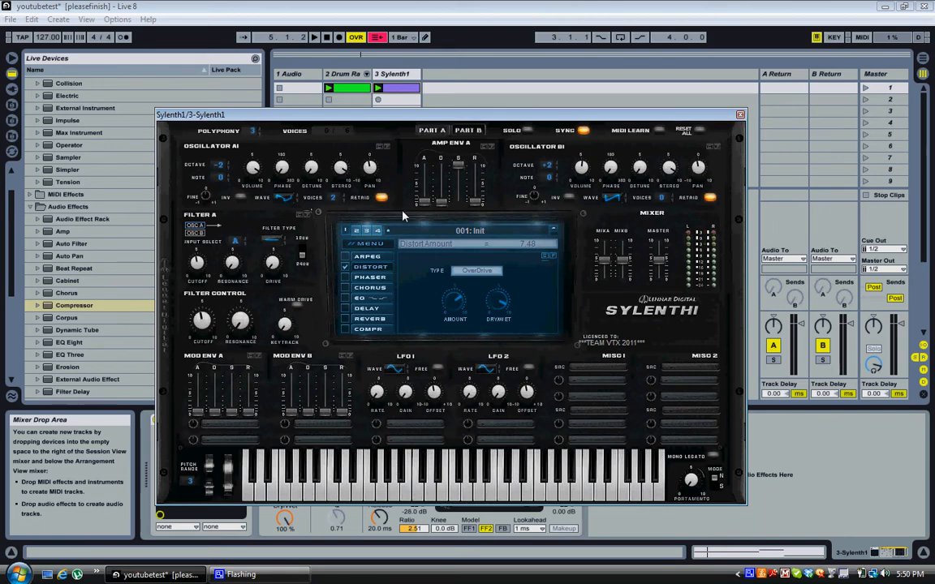
pyautogui.click(498, 306)
# Enable Sylenth1's EQ, boost bass and treble, and raise treble frequency to 3735.47 Hz.
pyautogui.click(345, 298)
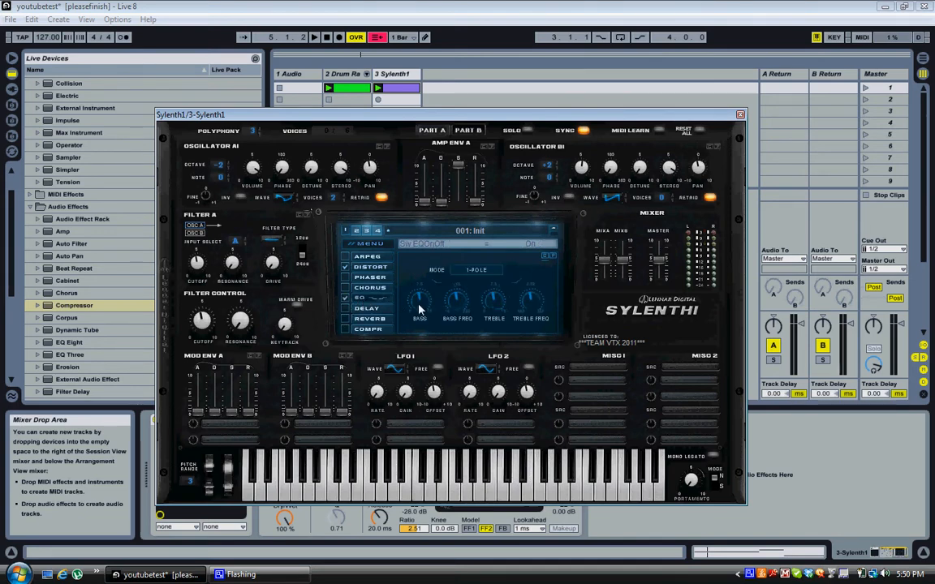
pyautogui.moveTo(421, 308); pyautogui.dragTo(419, 305)
pyautogui.click(456, 310)
pyautogui.moveTo(495, 308); pyautogui.dragTo(493, 298)
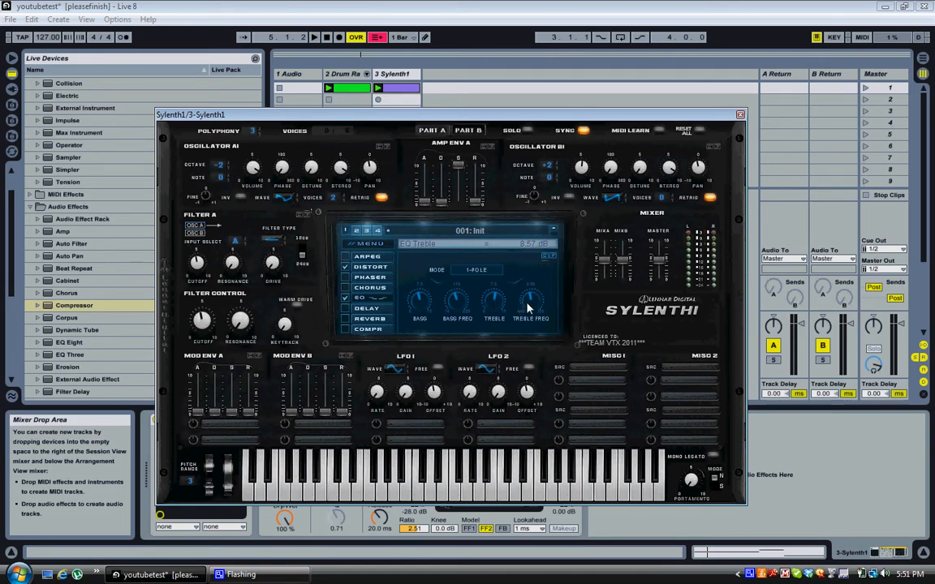
pyautogui.click(527, 306)
pyautogui.moveTo(527, 306); pyautogui.dragTo(527, 308)
# Play back to audition, trying one voice on oscillator B1 before returning it to 0.
pyautogui.click(315, 38)
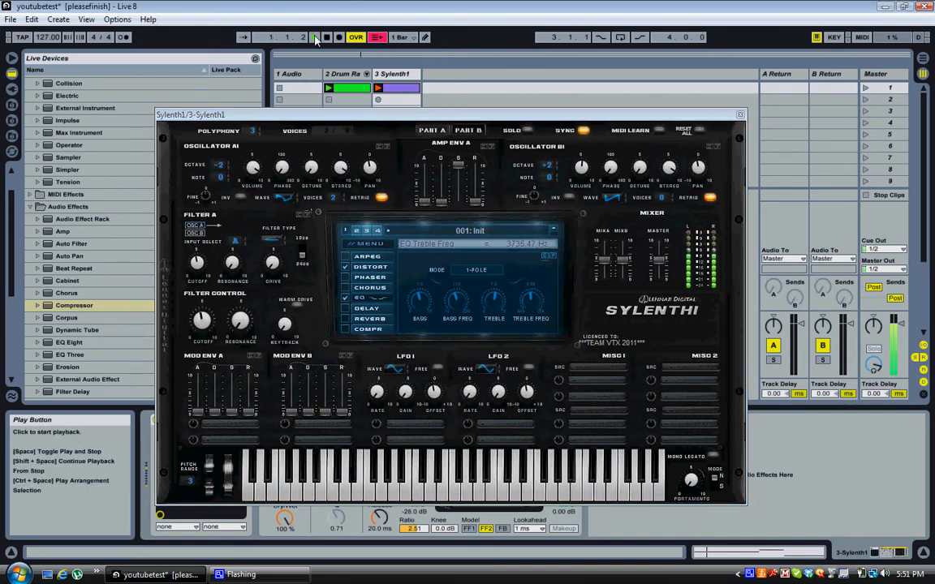
pyautogui.click(663, 194)
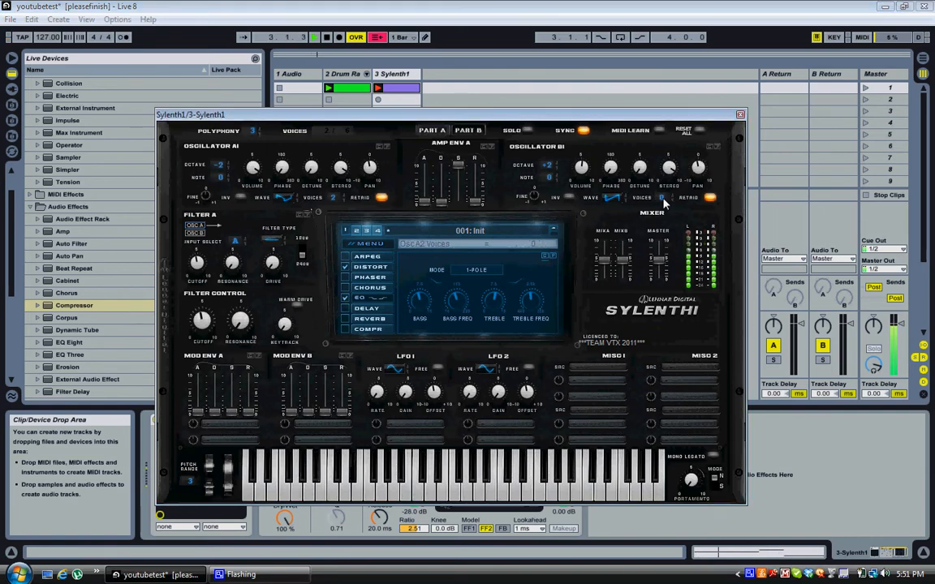
pyautogui.moveTo(663, 193); pyautogui.dragTo(663, 186)
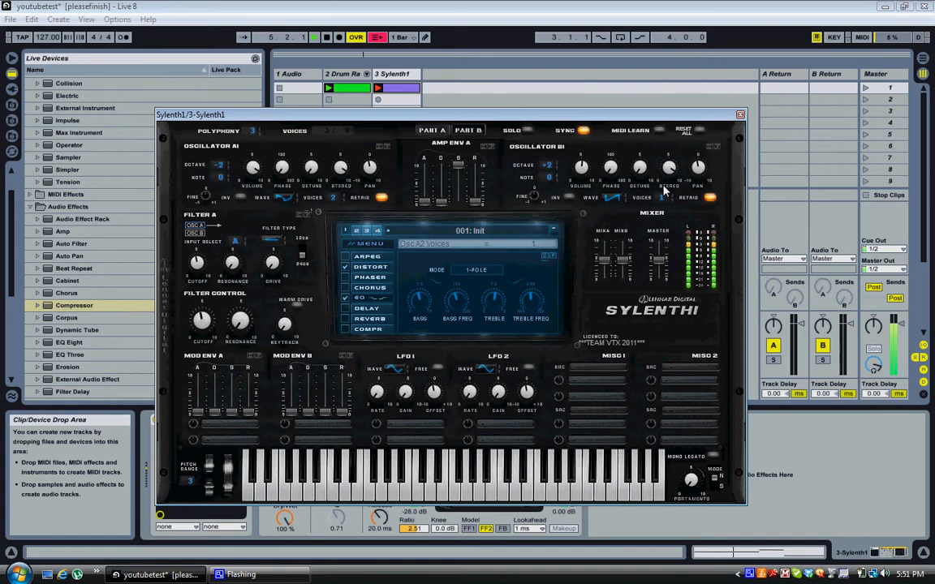
pyautogui.moveTo(663, 190); pyautogui.dragTo(667, 202)
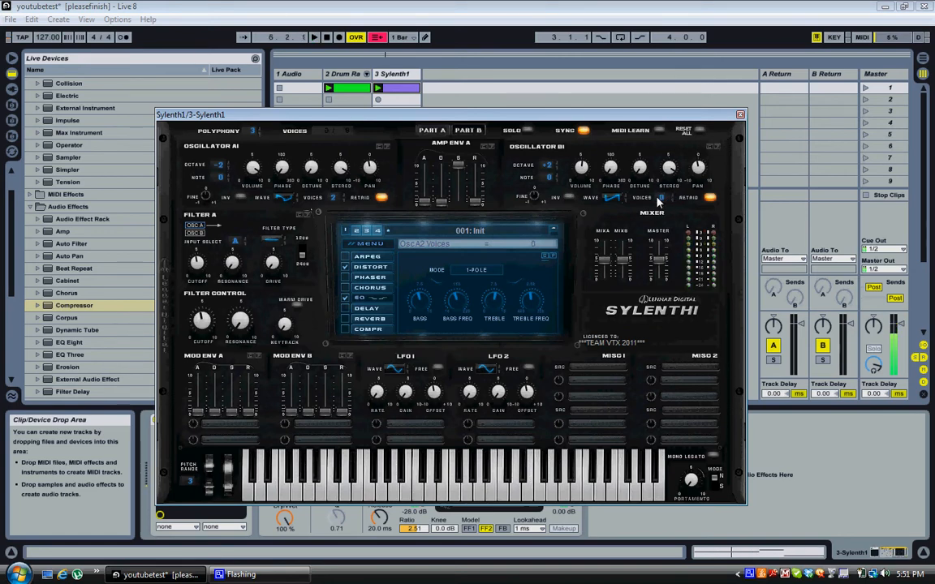
# Close the synth editor, fold up the Compressor, and rename the Sylenth1 track to Layer-1.
pyautogui.click(739, 114)
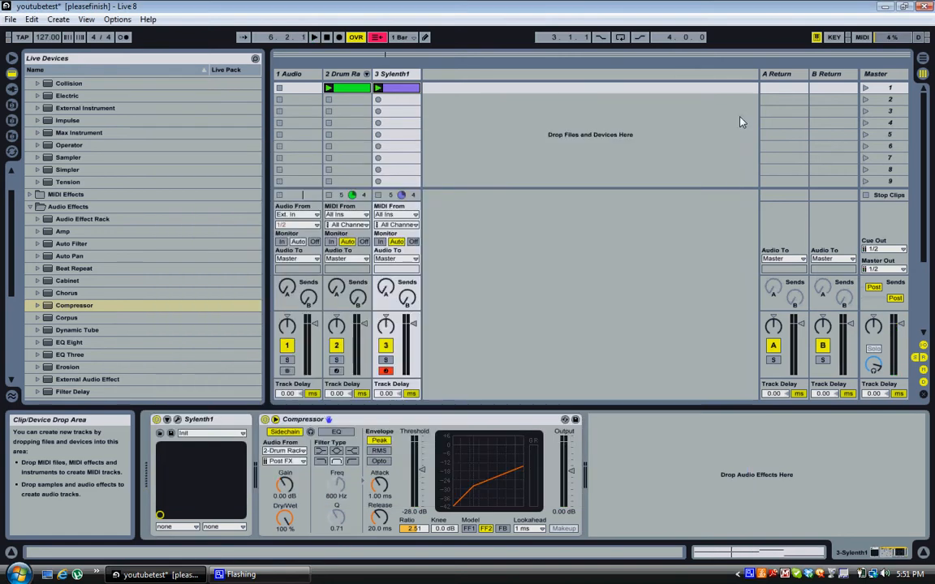
pyautogui.doubleClick(457, 419)
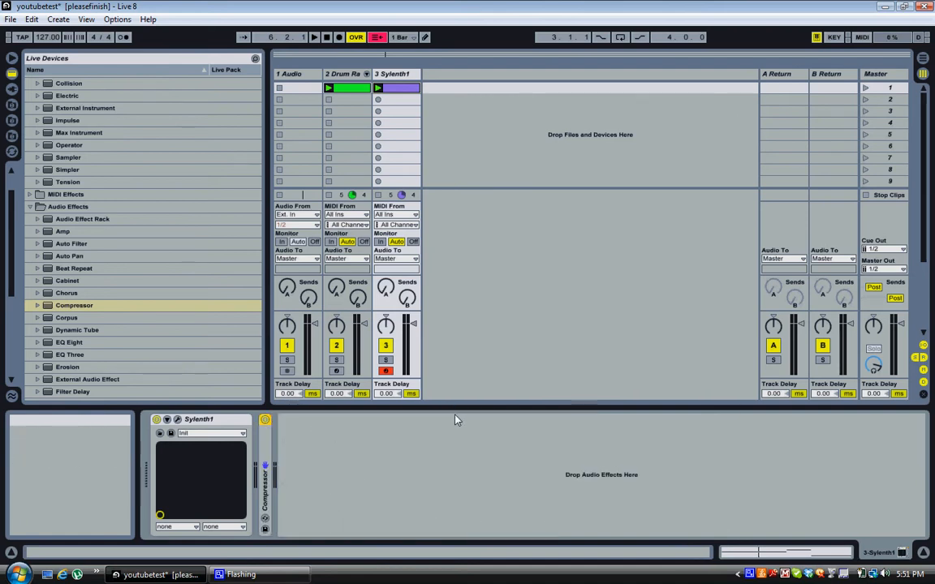
pyautogui.rightClick(409, 77)
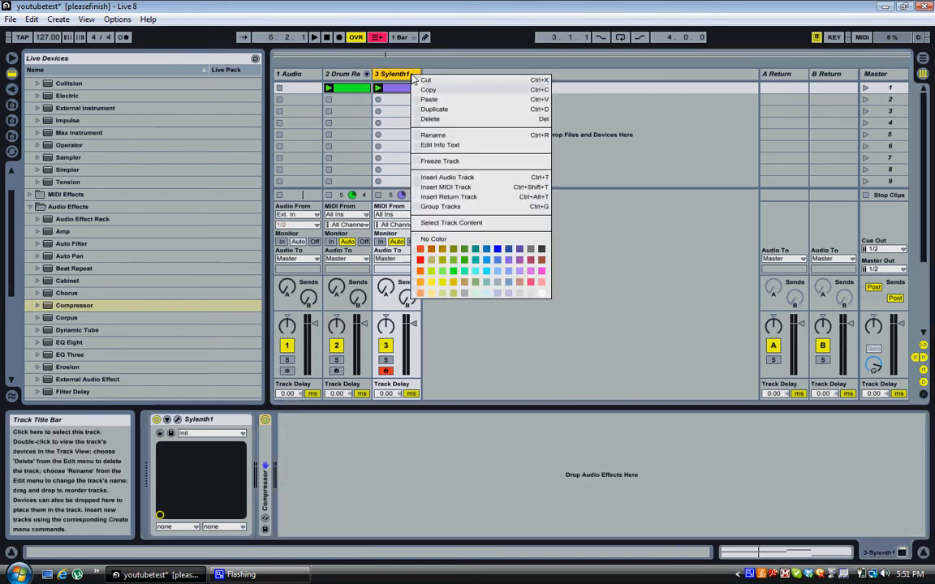
pyautogui.click(469, 135)
pyautogui.write('Lay')
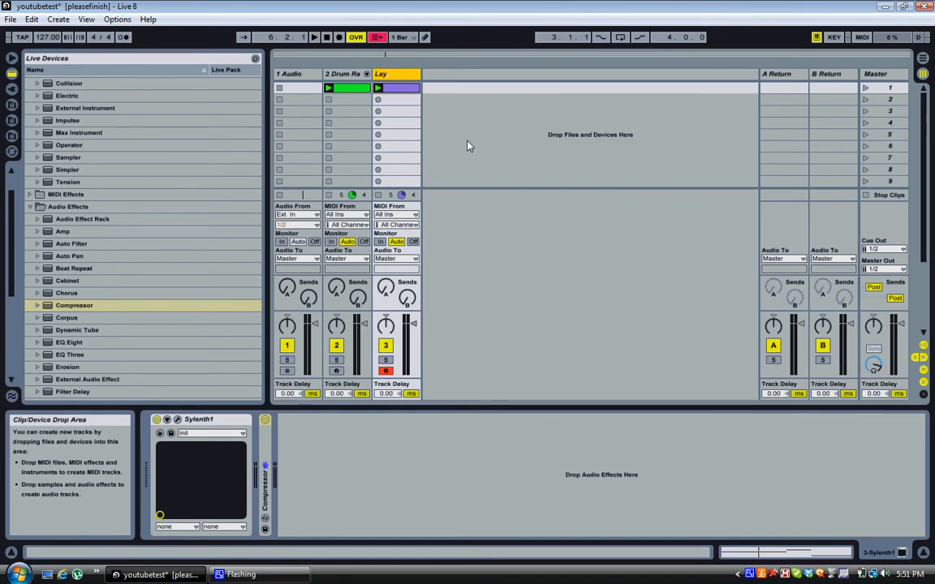
pyautogui.write('er-1')
pyautogui.press('Return')
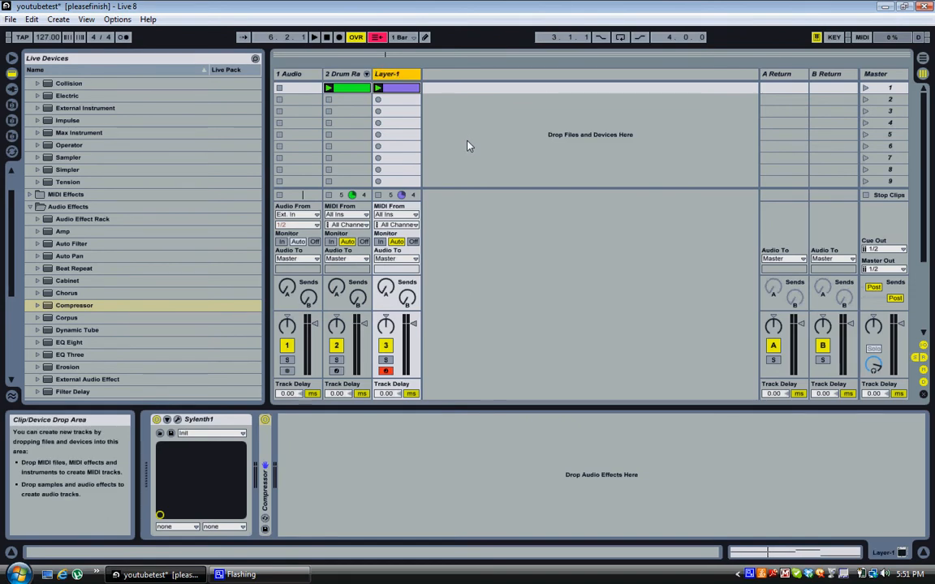
# Duplicate Layer-1, open the copy's Sylenth1 editor, and rename the copy Layer-2.
pyautogui.rightClick(414, 77)
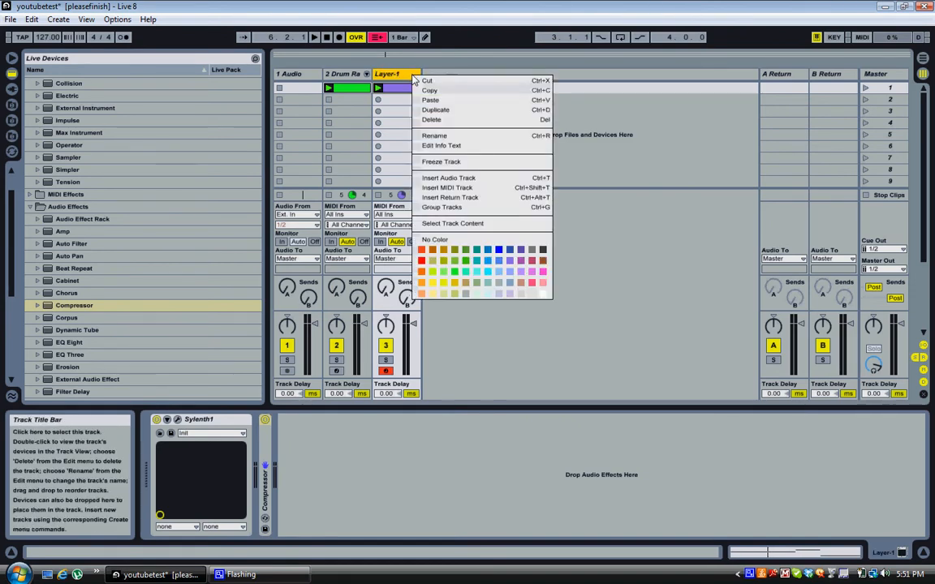
pyautogui.click(450, 113)
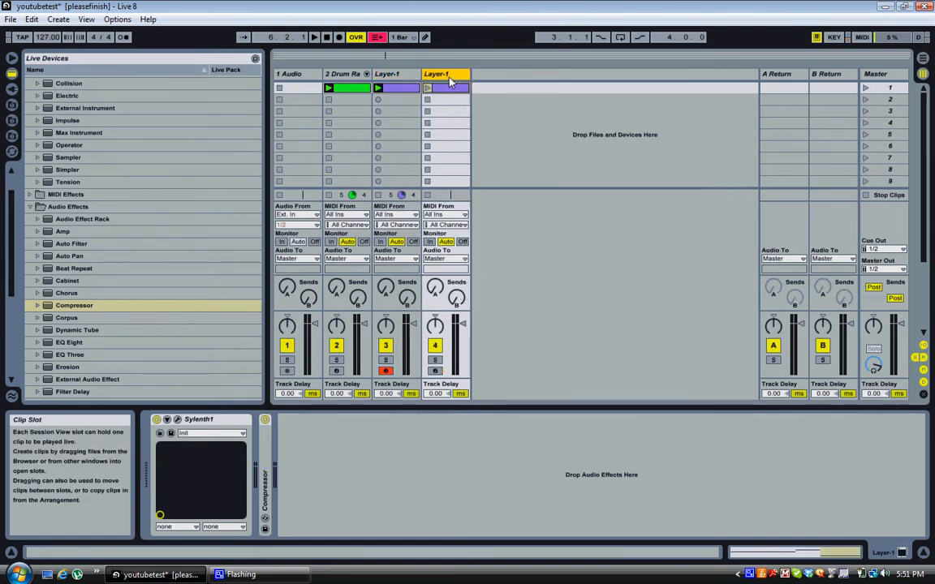
pyautogui.click(180, 422)
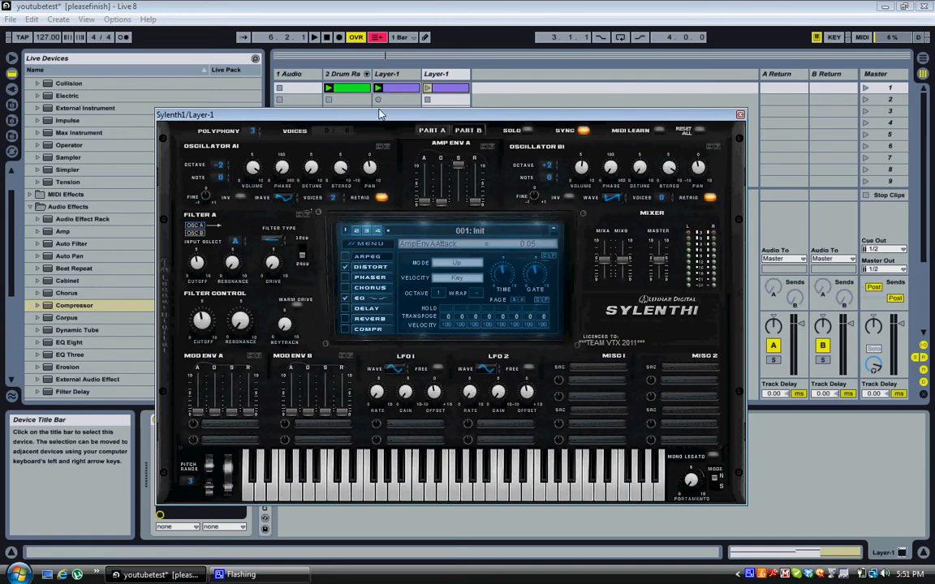
pyautogui.rightClick(442, 82)
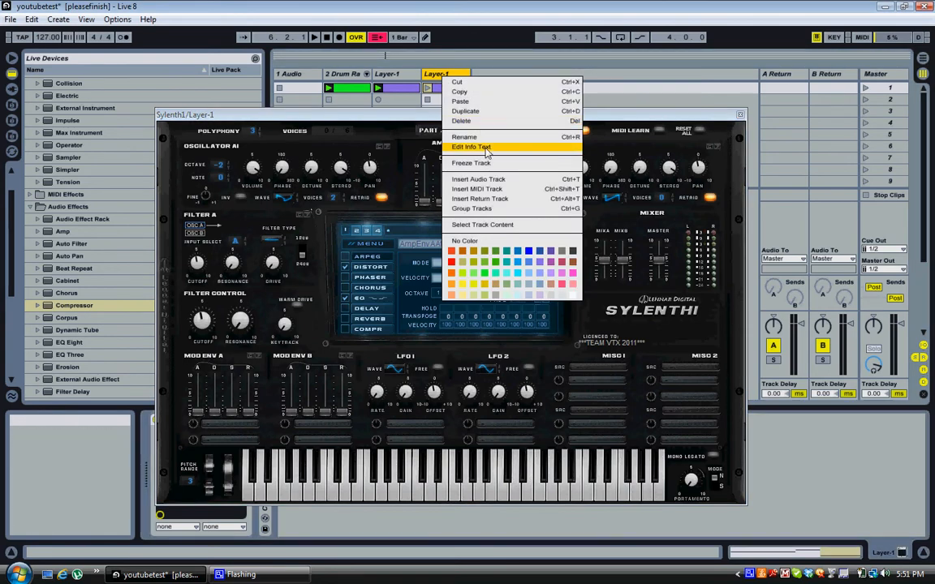
pyautogui.click(489, 143)
pyautogui.write('Layer-2')
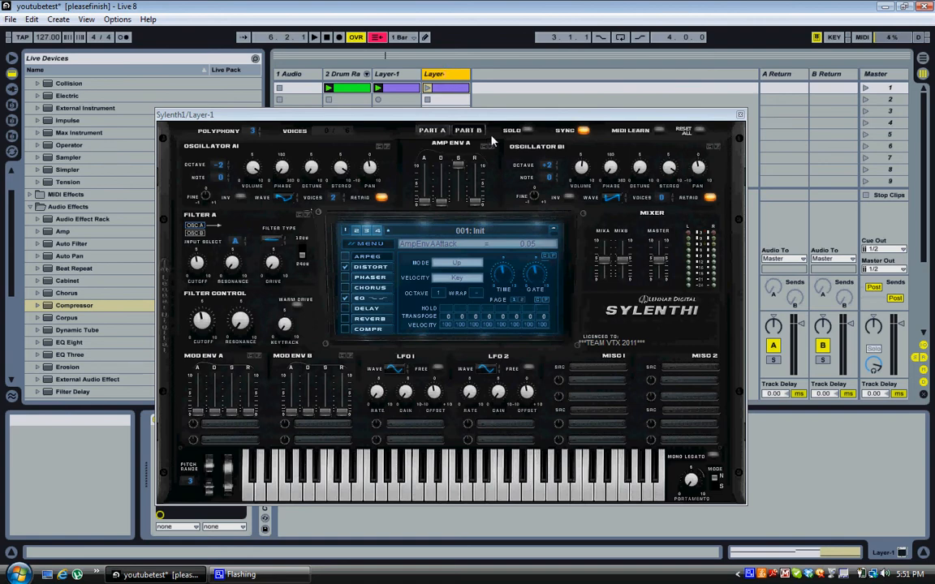
pyautogui.press('Return')
# Set Layer-2's oscillator A octave to -1, lower oscillator B to a pulse wave, and enable distortion.
pyautogui.click(220, 172)
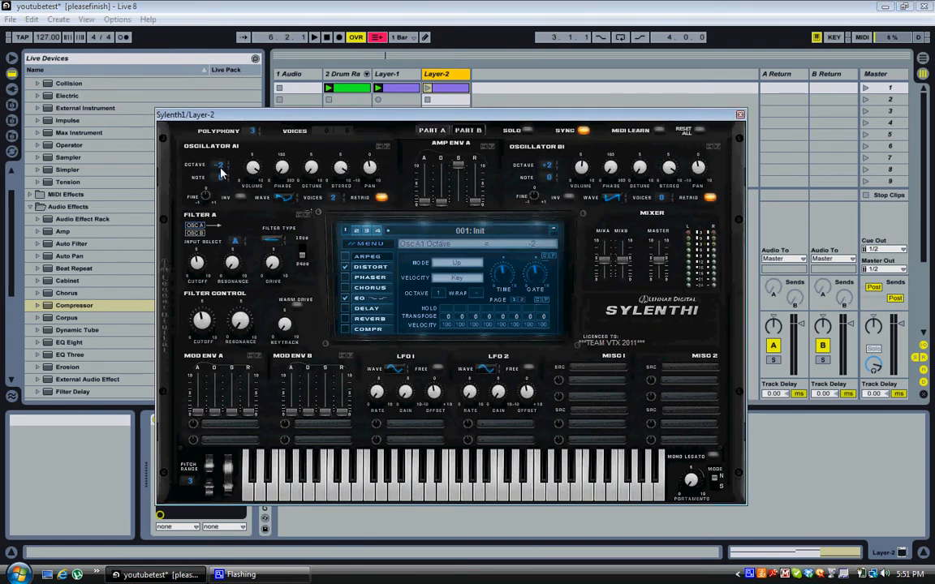
pyautogui.moveTo(220, 172); pyautogui.dragTo(202, 143)
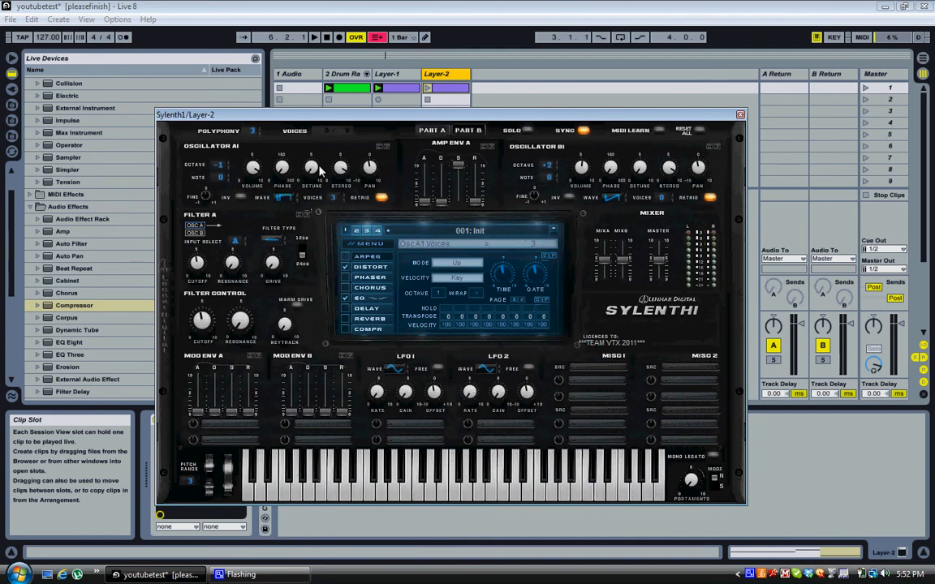
pyautogui.moveTo(253, 170); pyautogui.dragTo(259, 202)
pyautogui.click(344, 266)
pyautogui.moveTo(549, 167); pyautogui.dragTo(550, 181)
pyautogui.moveTo(609, 196); pyautogui.dragTo(615, 182)
pyautogui.click(381, 270)
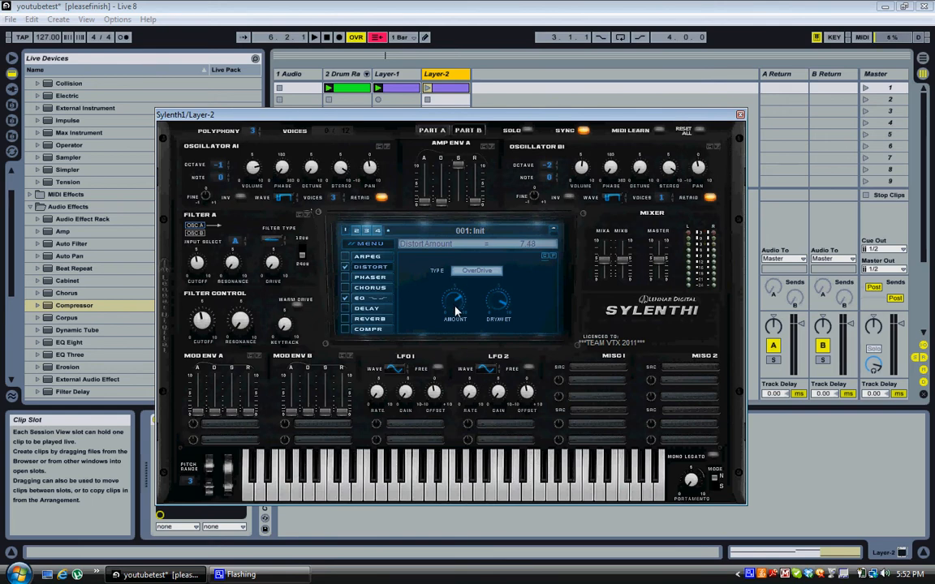
# Lower Layer-2's distortion amount and nudge the EQ bass gain and bass frequency up slightly.
pyautogui.moveTo(454, 309); pyautogui.dragTo(456, 323)
pyautogui.click(391, 299)
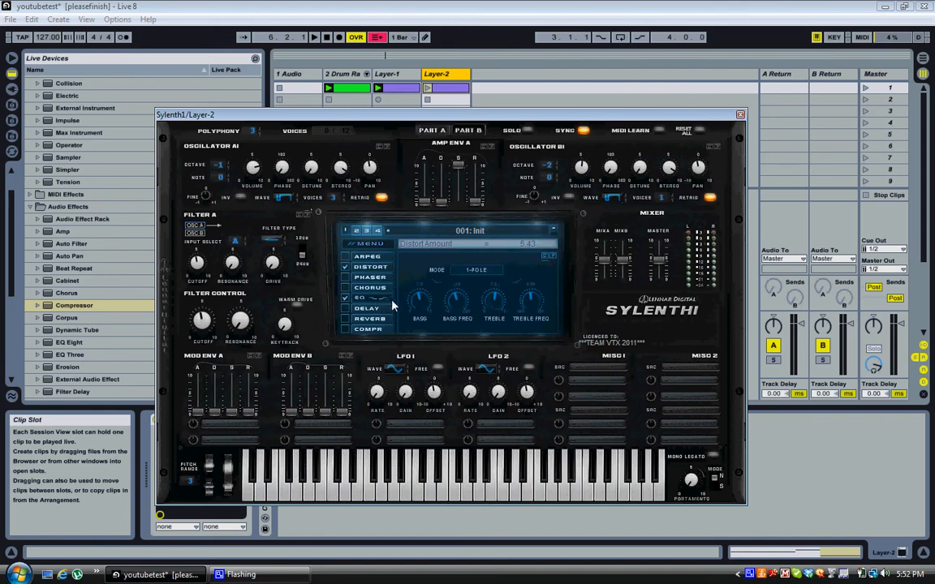
pyautogui.click(426, 301)
pyautogui.moveTo(426, 301); pyautogui.dragTo(426, 299)
pyautogui.click(458, 307)
pyautogui.moveTo(457, 299); pyautogui.dragTo(456, 296)
# Lower the EQ treble to 8.07 dB at 3810.19 Hz, then start playback.
pyautogui.click(491, 306)
pyautogui.moveTo(490, 309); pyautogui.dragTo(491, 311)
pyautogui.click(531, 305)
pyautogui.moveTo(600, 115); pyautogui.dragTo(625, 390)
pyautogui.click(314, 37)
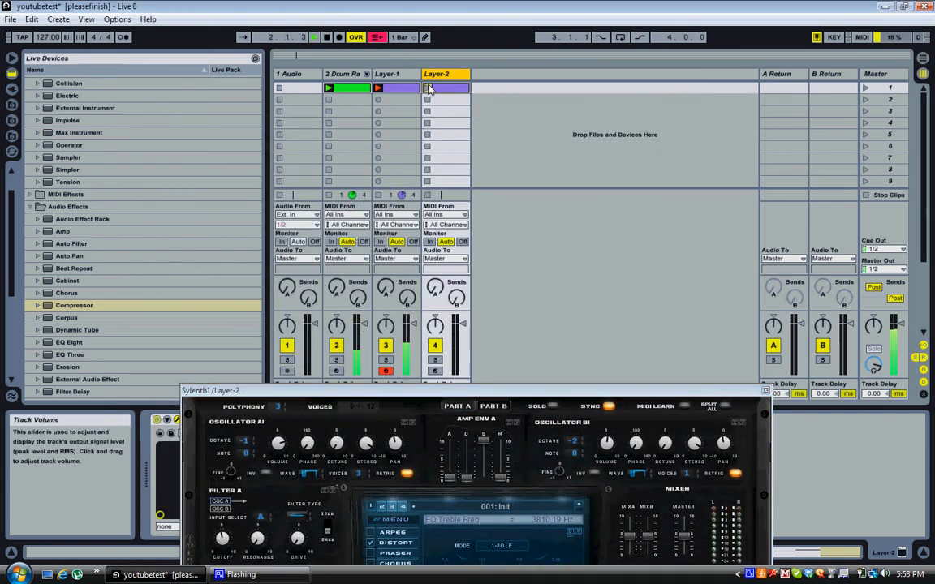
# Launch the Layer-2 clip, set oscillator B's octave to -1 and close Sylenth1.
pyautogui.click(328, 38)
pyautogui.click(427, 89)
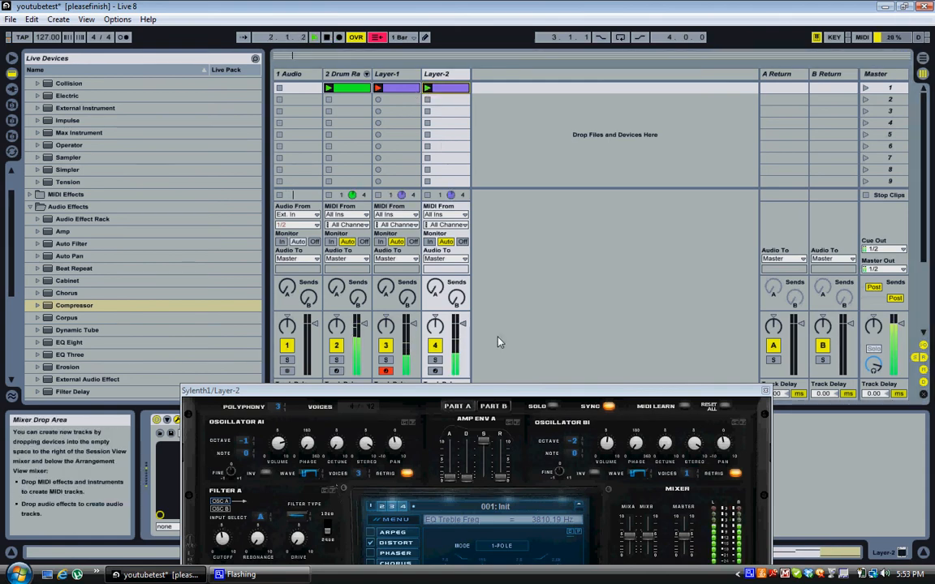
pyautogui.moveTo(514, 395); pyautogui.dragTo(571, 270)
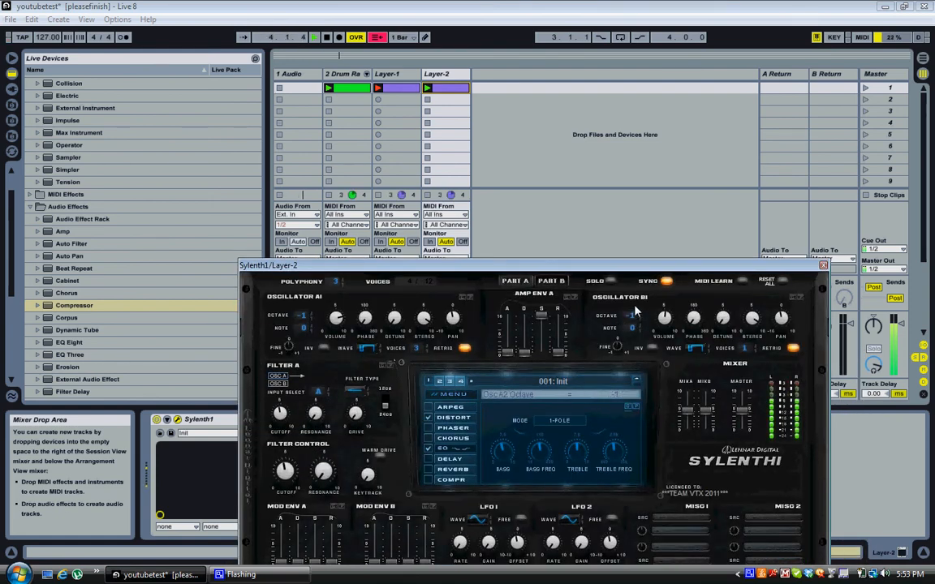
pyautogui.moveTo(632, 316); pyautogui.dragTo(635, 307)
pyautogui.moveTo(548, 266); pyautogui.dragTo(468, 371)
pyautogui.click(743, 370)
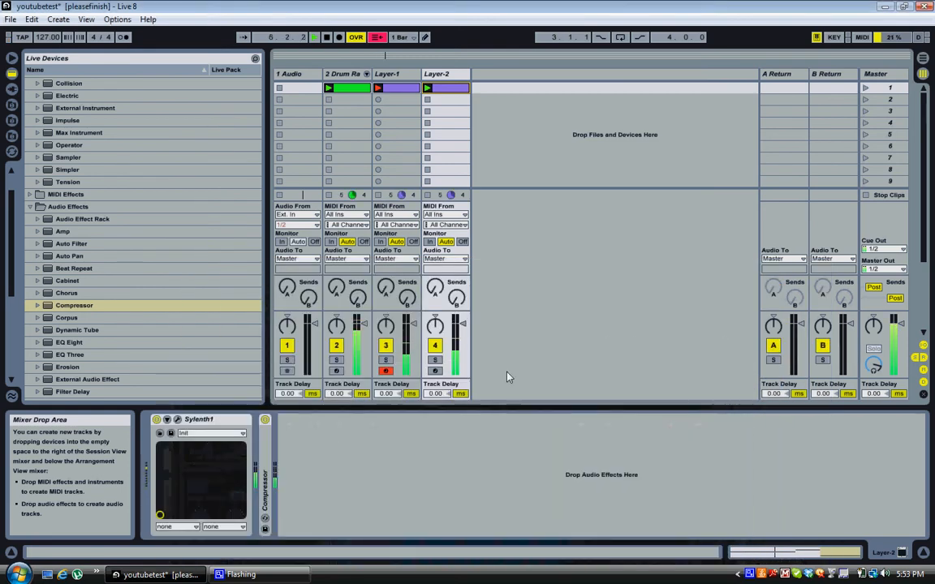
# Mute the Drum Rack track to audition the layers, then select Layer-1.
pyautogui.click(386, 346)
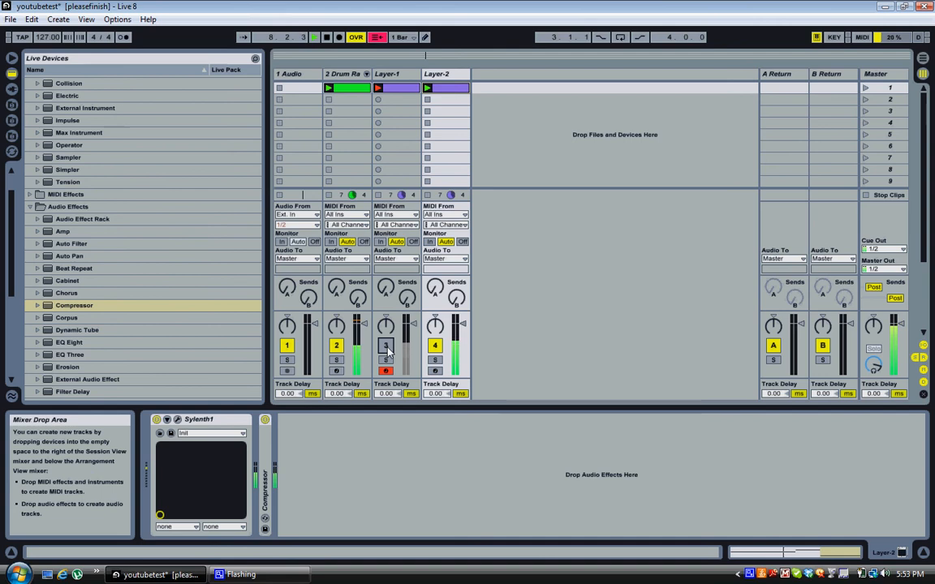
pyautogui.click(385, 346)
pyautogui.click(336, 347)
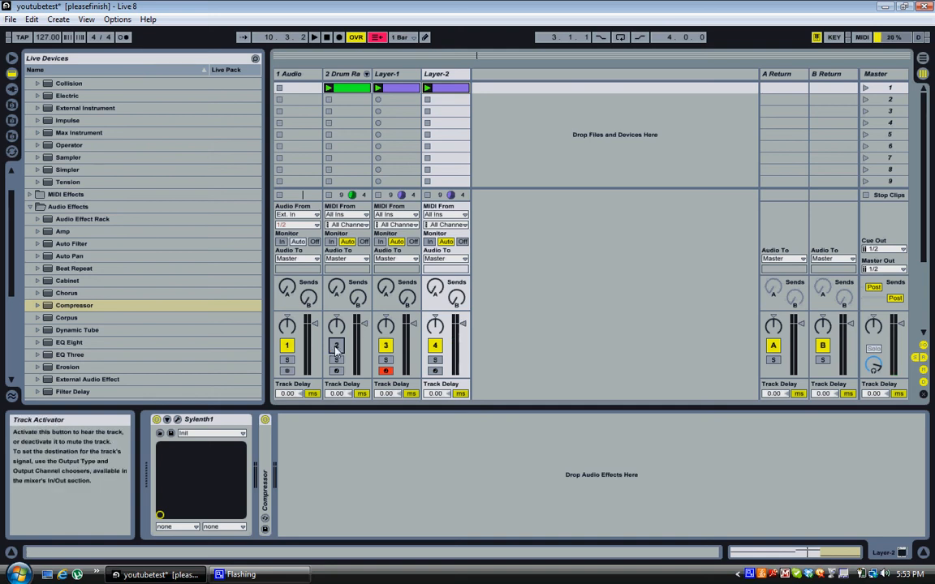
pyautogui.click(386, 74)
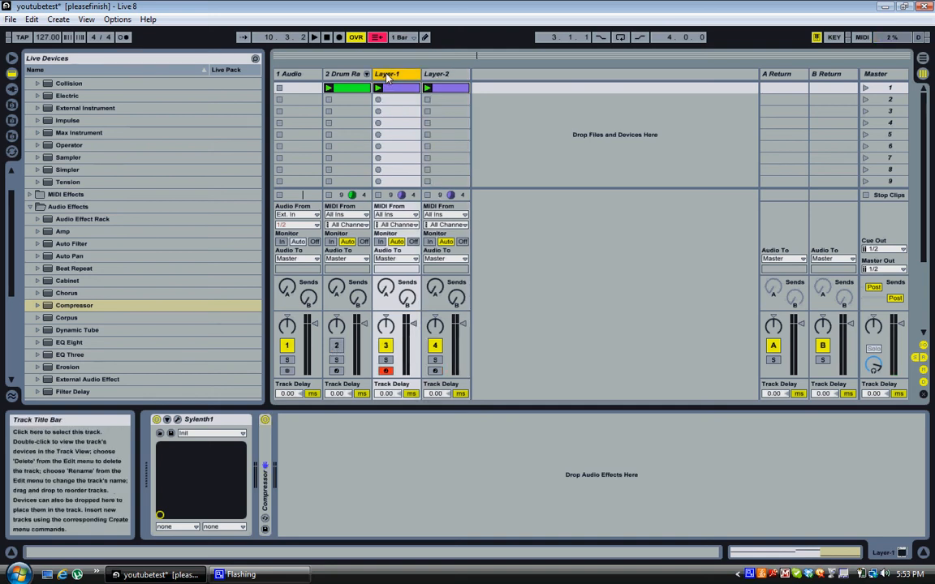
# Open Layer-1's Sylenth1 editor, unmute the Drum Rack and start playback.
pyautogui.click(178, 418)
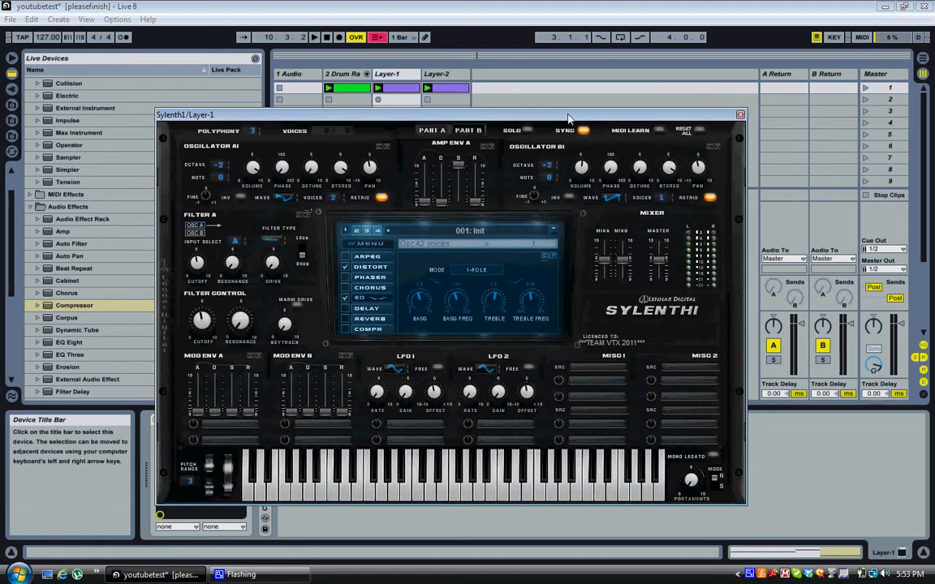
pyautogui.moveTo(568, 117); pyautogui.dragTo(553, 421)
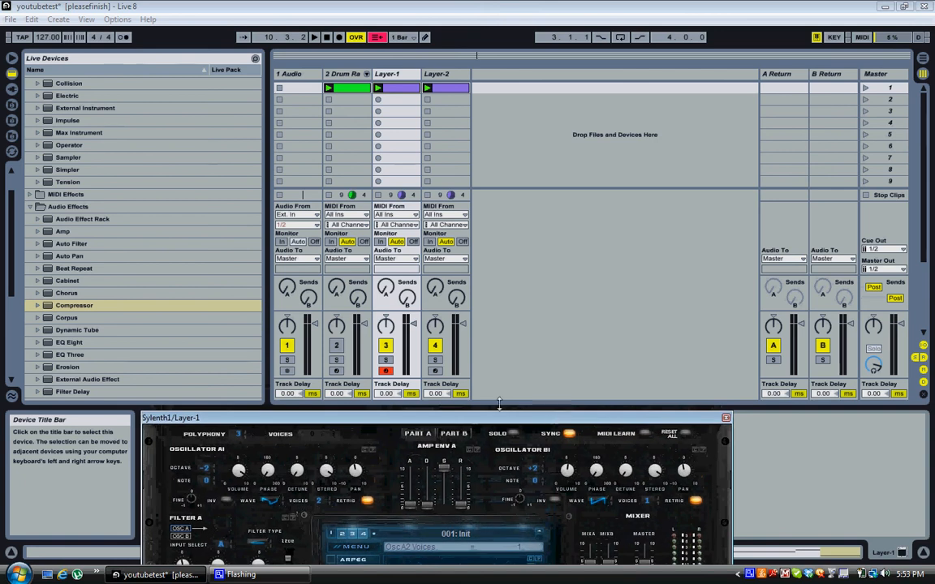
pyautogui.click(337, 346)
pyautogui.press('space')
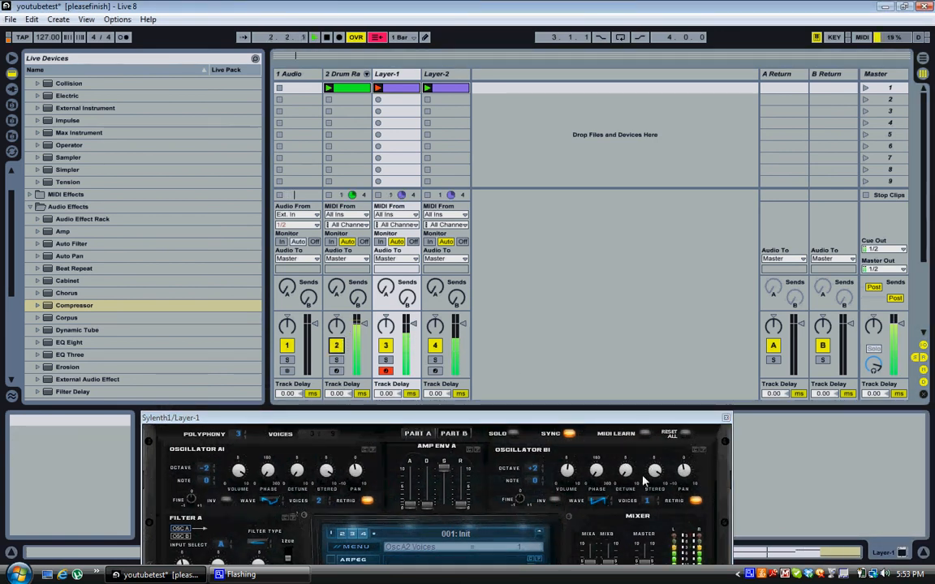
# Give Layer-1's oscillator B 2 voices, comparing with the Drum Rack muted and unmuted.
pyautogui.moveTo(642, 419); pyautogui.dragTo(676, 129)
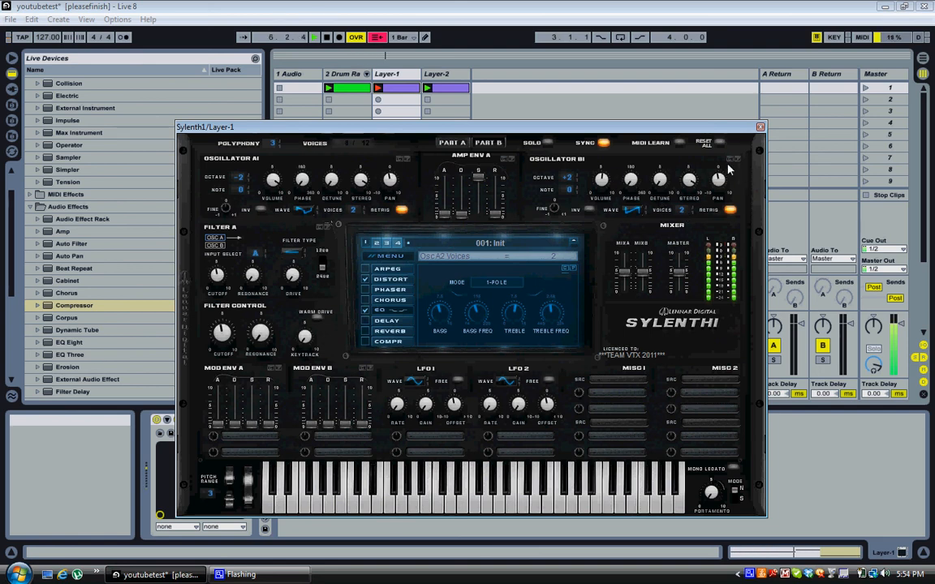
pyautogui.moveTo(675, 126); pyautogui.dragTo(621, 381)
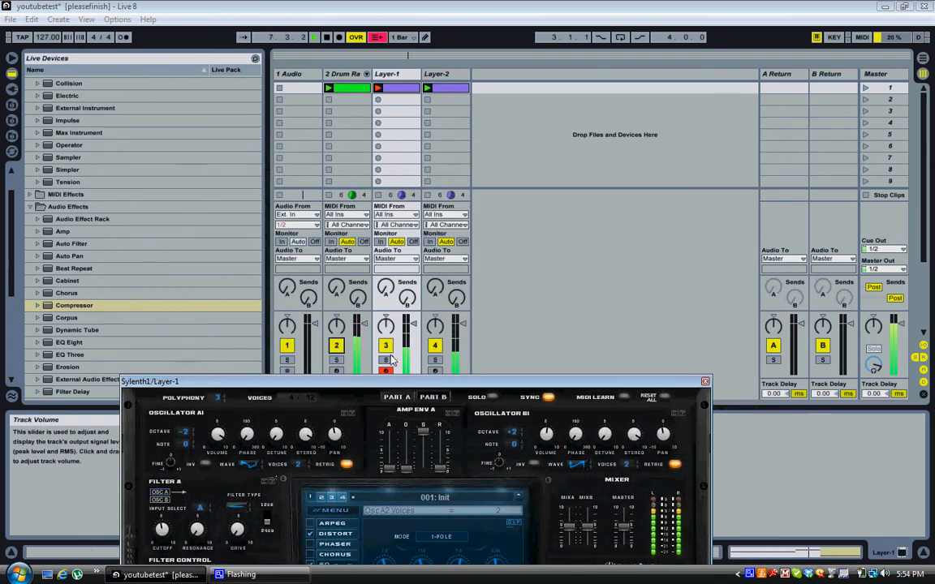
pyautogui.click(337, 346)
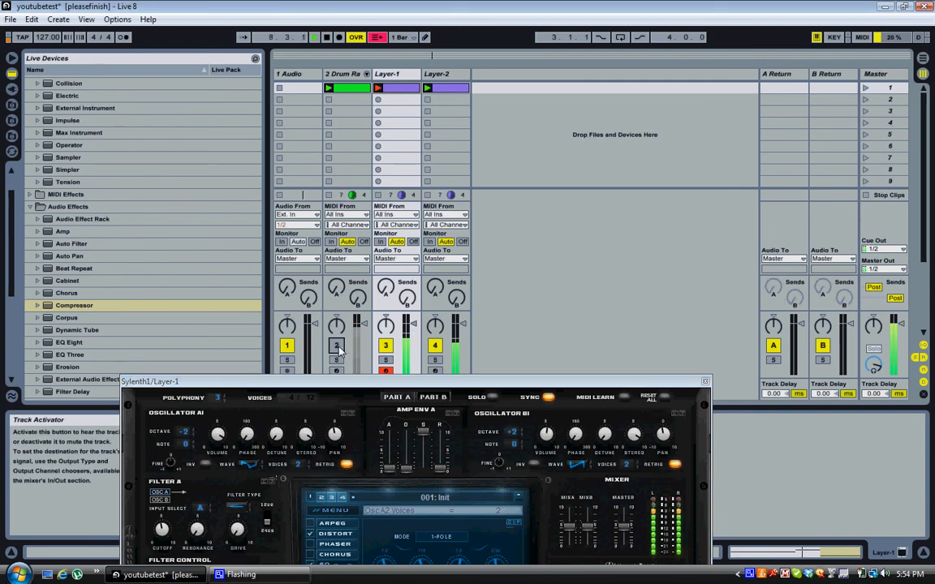
pyautogui.click(337, 347)
pyautogui.moveTo(373, 384); pyautogui.dragTo(459, 96)
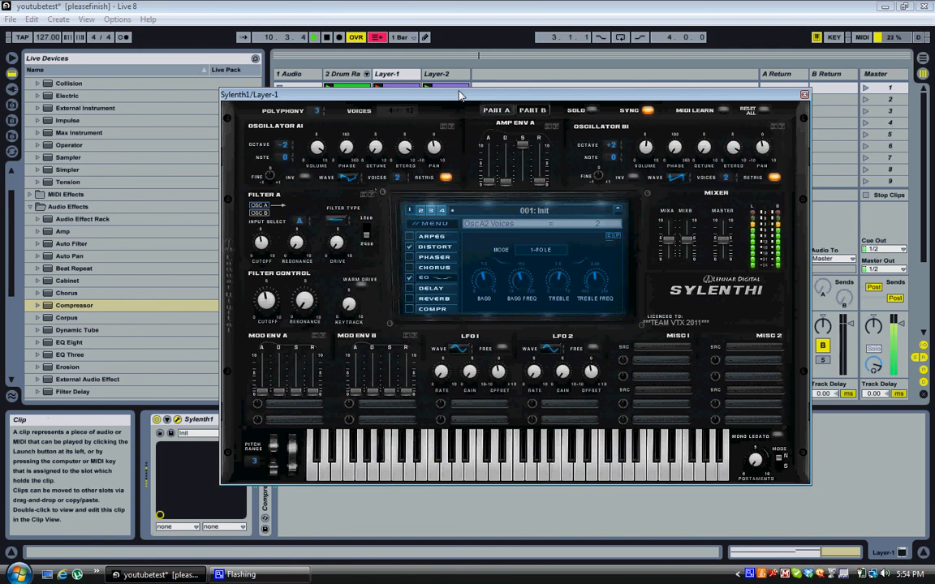